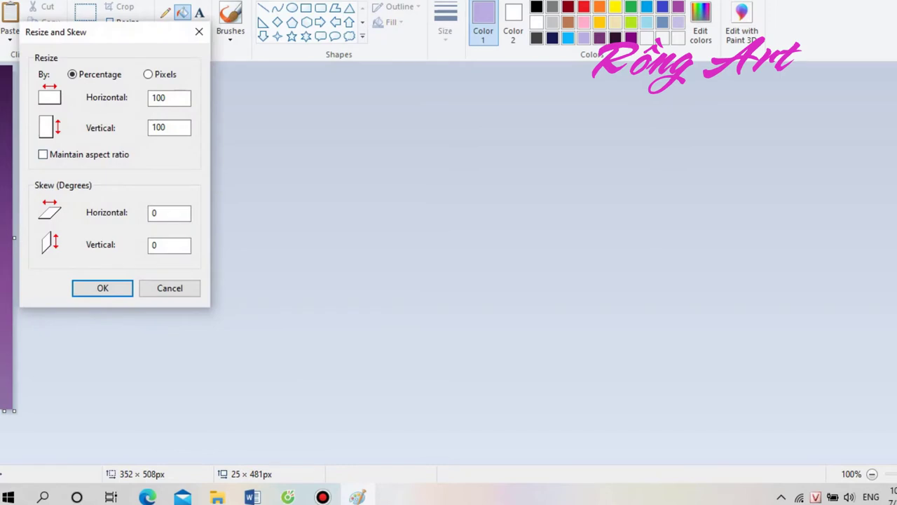
Stretch the purple gradient strip horizontally by 500% twice, with the aspect ratio unlocked and the vertical scale at 100%.
{"action": "type", "text": "500"}
{"action": "key", "text": "Return"}
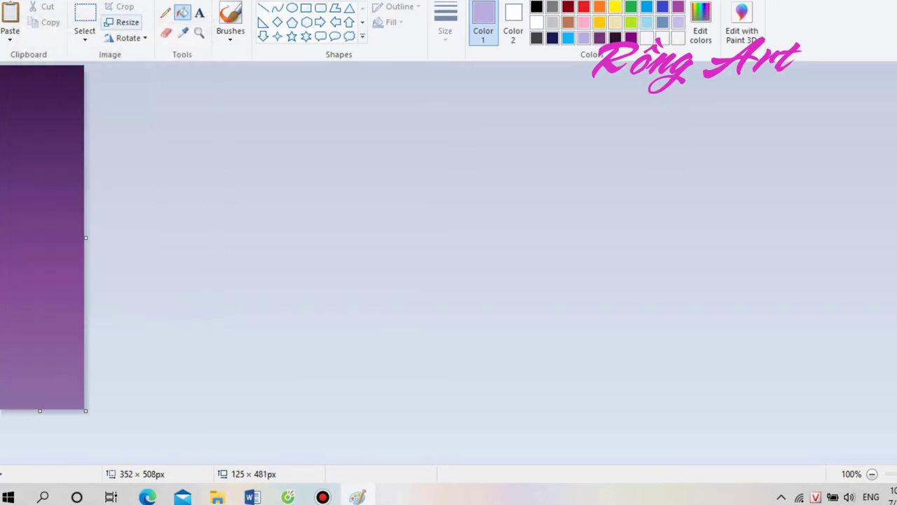
{"action": "left_click", "coordinate": [123, 22]}
{"action": "left_click", "coordinate": [43, 154]}
{"action": "double_click", "coordinate": [160, 98]}
{"action": "type", "text": "500"}
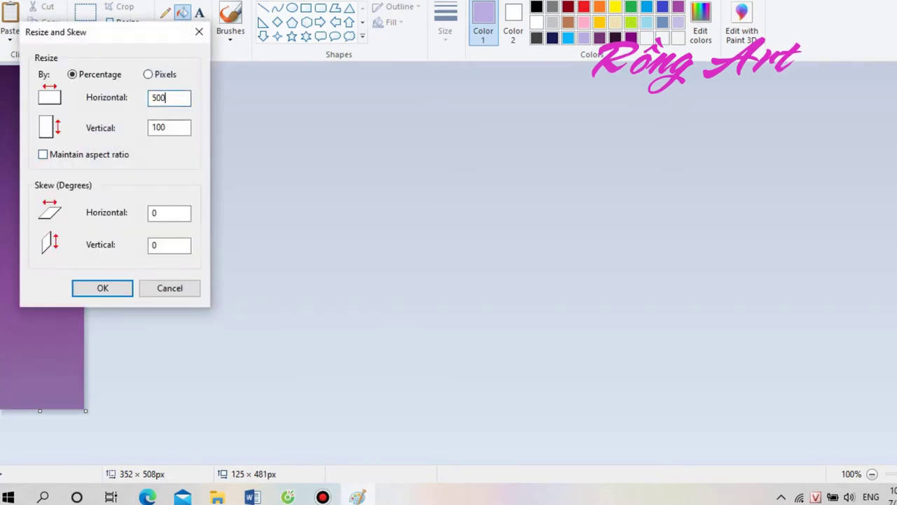
{"action": "key", "text": "Return"}
Stretch the gradient horizontally by 200% without keeping the aspect ratio, and trim part of the canvas width.
{"action": "left_click", "coordinate": [122, 22]}
{"action": "left_click", "coordinate": [43, 155]}
{"action": "double_click", "coordinate": [160, 98]}
{"action": "type", "text": "200"}
{"action": "key", "text": "Return"}
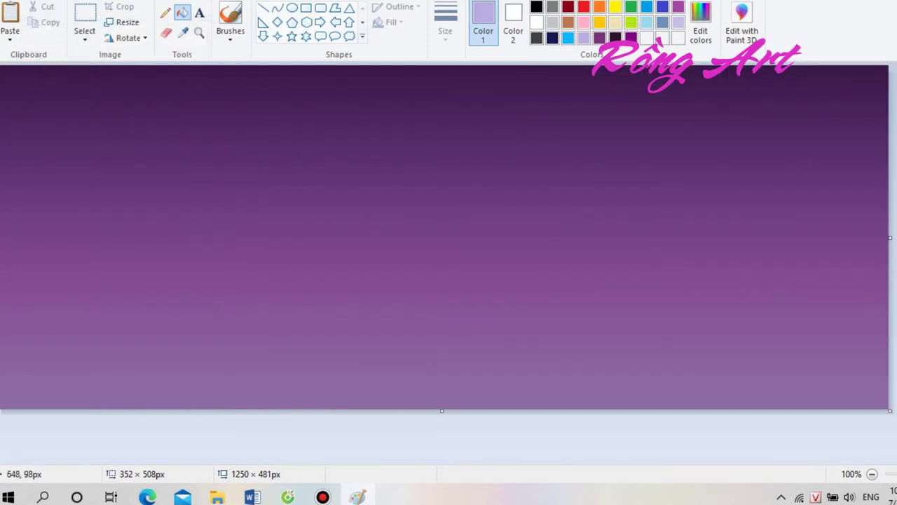
{"action": "left_click_drag", "start_coordinate": [890, 238], "coordinate": [691, 238]}
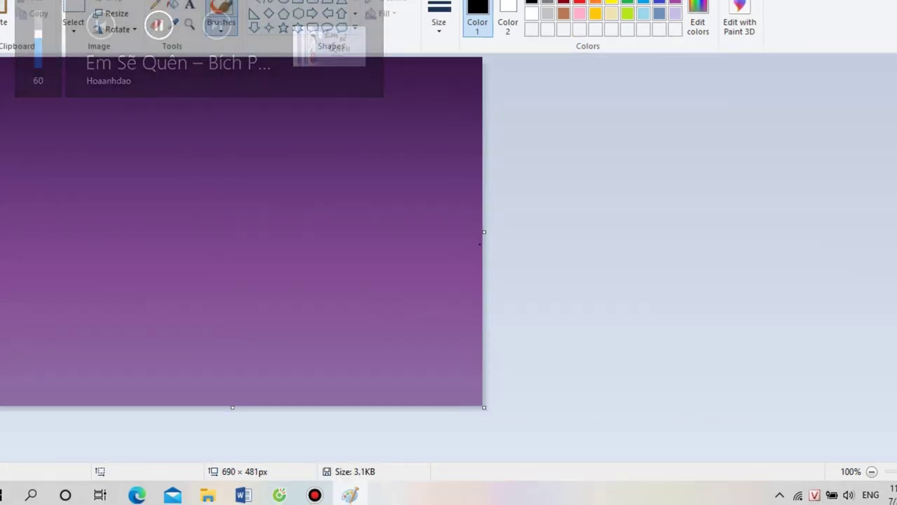
Widen the canvas to about 1202 × 481 px to add blank space beside the gradient, and undo the trial brush stroke.
{"action": "left_click_drag", "start_coordinate": [482, 231], "coordinate": [855, 232]}
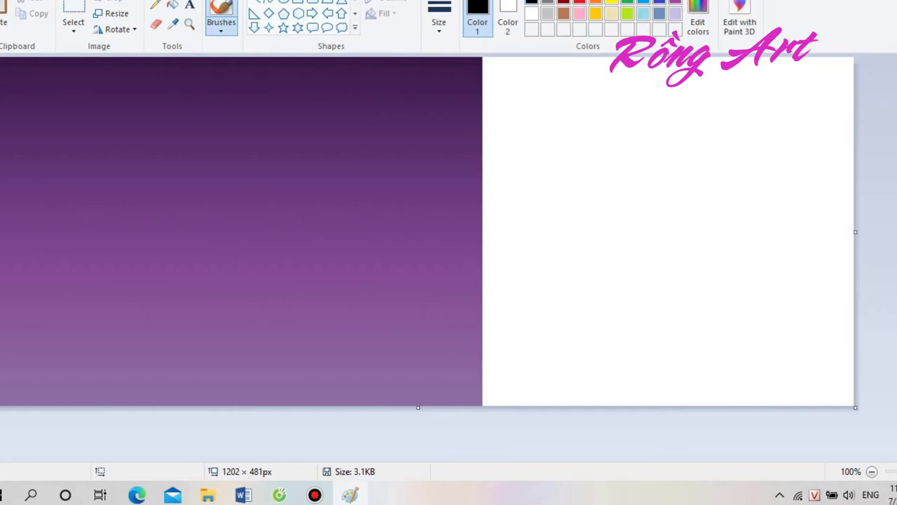
{"action": "mouse_move", "coordinate": [533, 101]}
{"action": "left_mouse_down"}
{"action": "mouse_move", "coordinate": [566, 157]}
{"action": "mouse_move", "coordinate": [690, 292]}
{"action": "left_mouse_up"}
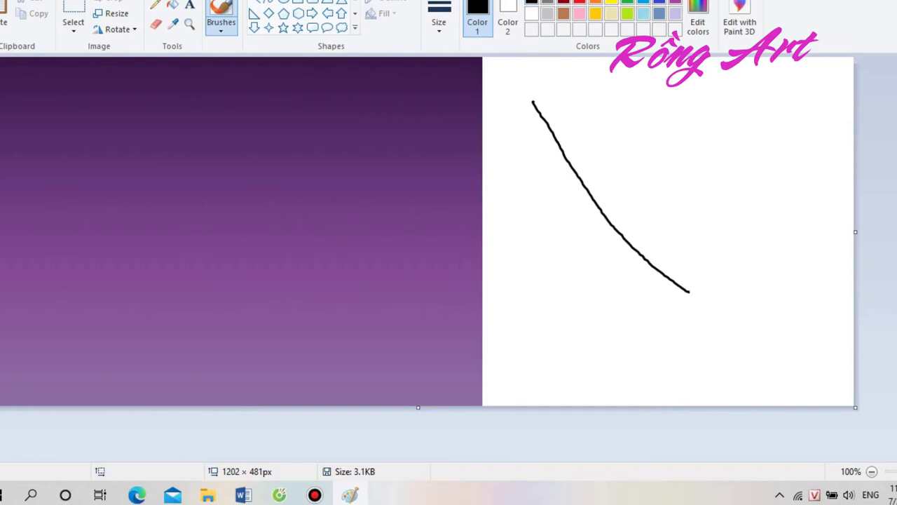
{"action": "key", "text": "ctrl+z"}
Draw a light purple ellipse about 455 × 436 px on the blank white area beside the gradient.
{"action": "left_click", "coordinate": [283, 2]}
{"action": "left_click", "coordinate": [675, 13]}
{"action": "left_click_drag", "start_coordinate": [537, 106], "coordinate": [839, 402]}
{"action": "left_click_drag", "start_coordinate": [688, 105], "coordinate": [688, 81]}
{"action": "left_click_drag", "start_coordinate": [536, 241], "coordinate": [508, 229]}
{"action": "left_click_drag", "start_coordinate": [674, 400], "coordinate": [673, 397]}
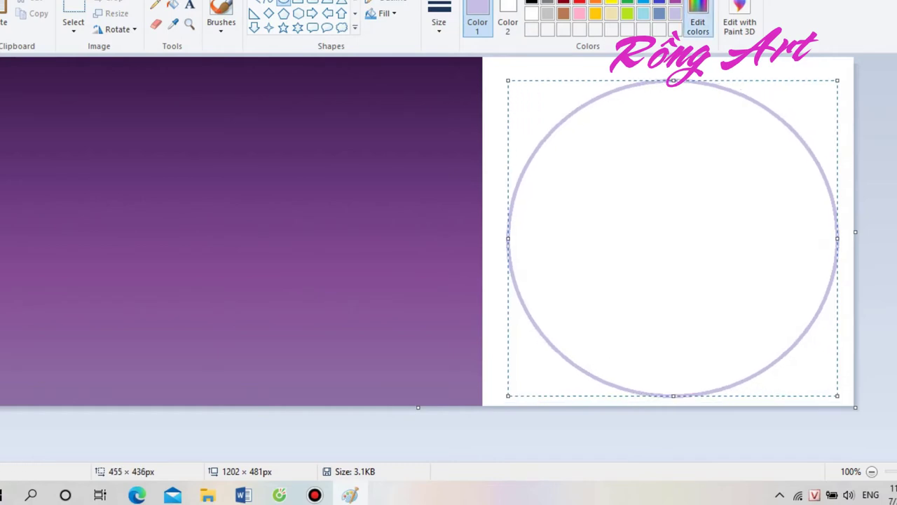
Define a lighter lavender custom colour for the ellipse outline and fill the ellipse with it.
{"action": "left_click", "coordinate": [698, 17]}
{"action": "left_click_drag", "start_coordinate": [629, 145], "coordinate": [629, 138]}
{"action": "left_click", "coordinate": [341, 320]}
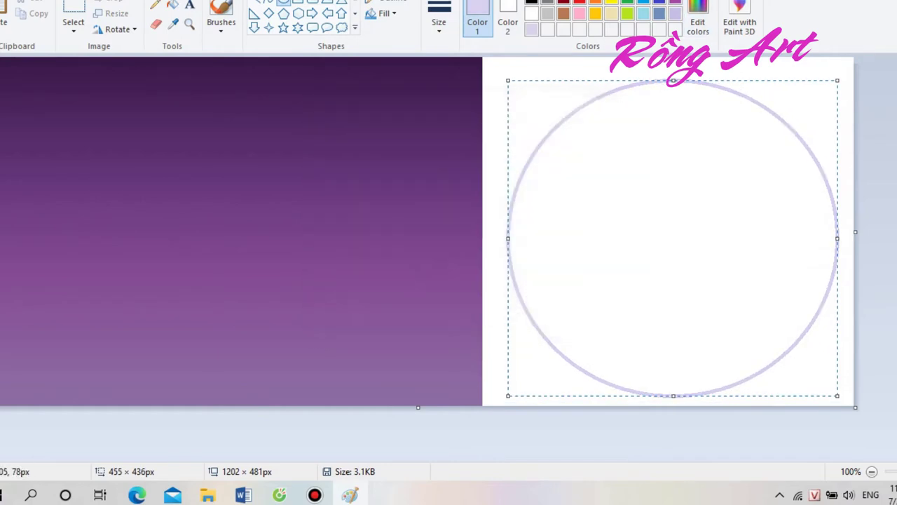
{"action": "left_click", "coordinate": [172, 5]}
{"action": "left_click", "coordinate": [641, 140]}
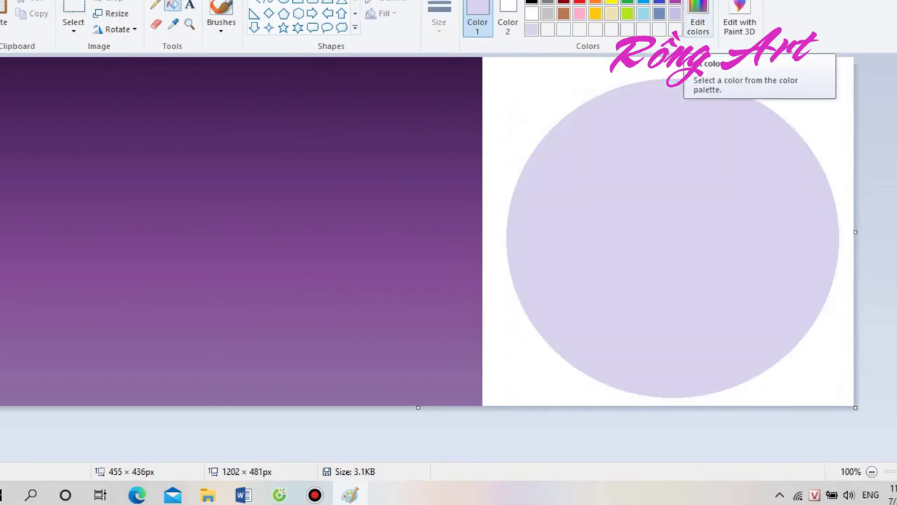
Define an even paler lavender custom colour and refill the whole ellipse with it.
{"action": "left_click", "coordinate": [698, 21]}
{"action": "left_click_drag", "start_coordinate": [629, 143], "coordinate": [629, 136]}
{"action": "left_click", "coordinate": [341, 320]}
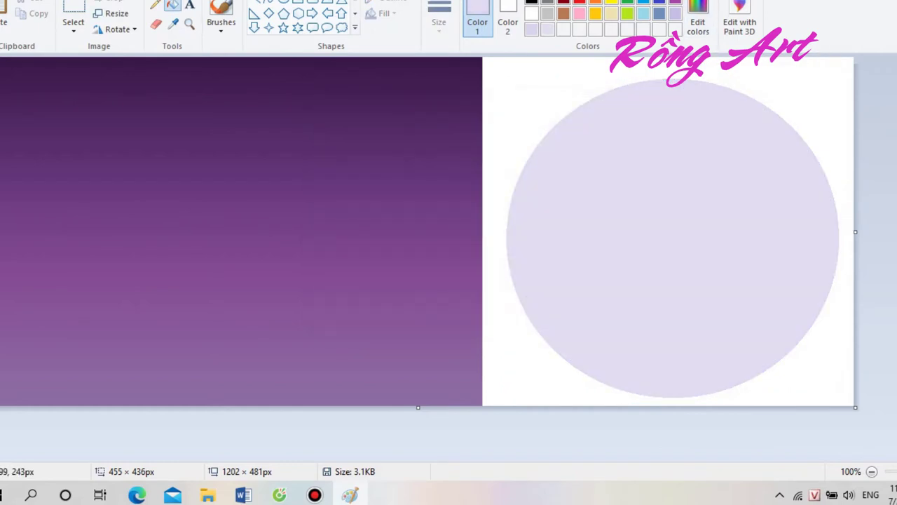
Select the lavender circle with a rectangular selection of about 472 × 446 px and move it onto the purple gradient.
{"action": "left_click", "coordinate": [73, 28]}
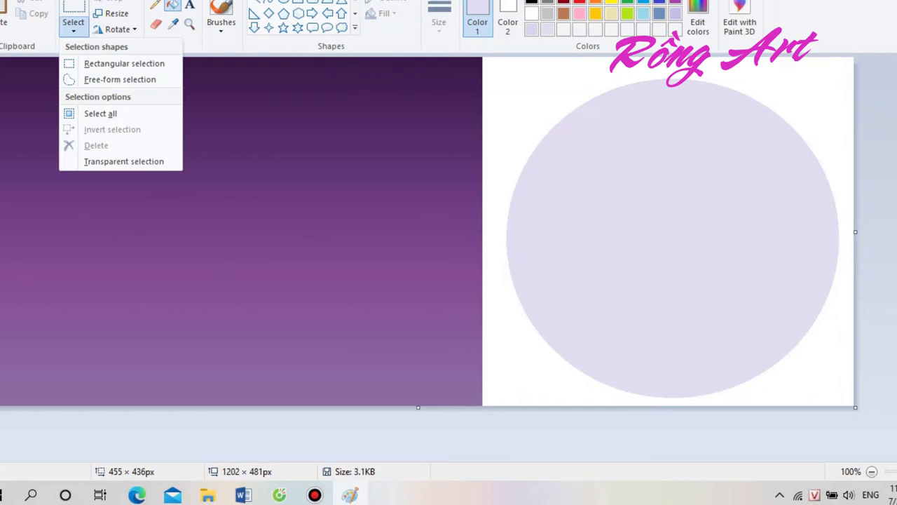
{"action": "left_click", "coordinate": [124, 63]}
{"action": "left_click_drag", "start_coordinate": [503, 77], "coordinate": [845, 400]}
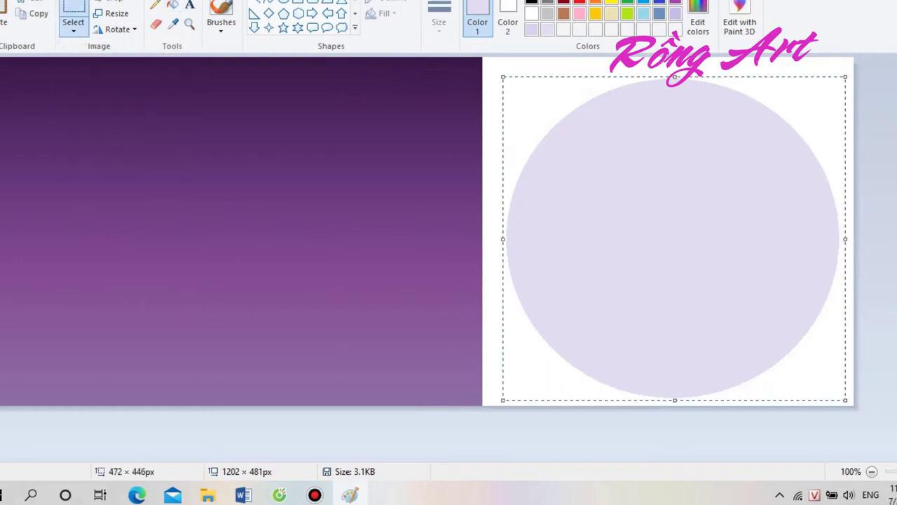
{"action": "right_click", "coordinate": [708, 257]}
{"action": "left_click", "coordinate": [736, 283]}
{"action": "left_click_drag", "start_coordinate": [676, 235], "coordinate": [94, 158]}
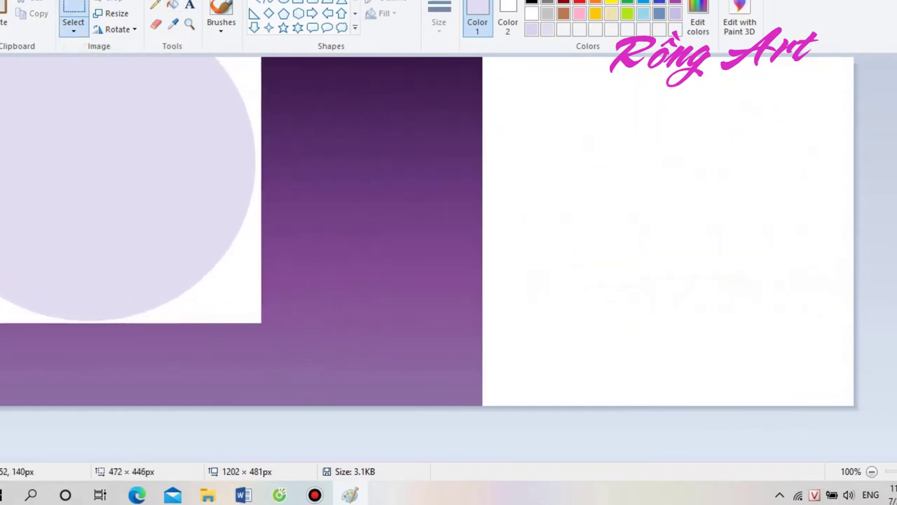
Make the moved circle's selection transparent so its white surround is dropped, and place it on the gradient.
{"action": "left_click", "coordinate": [73, 28]}
{"action": "left_click", "coordinate": [120, 161]}
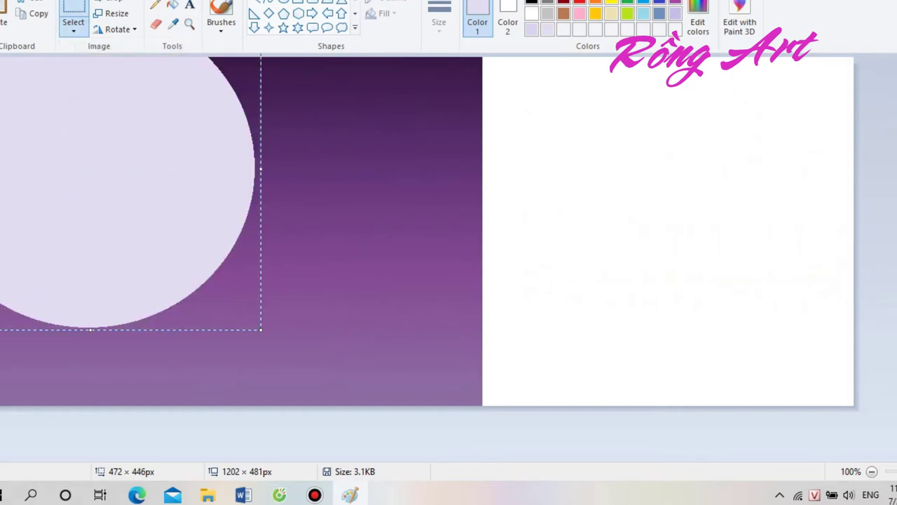
{"action": "left_click", "coordinate": [335, 183]}
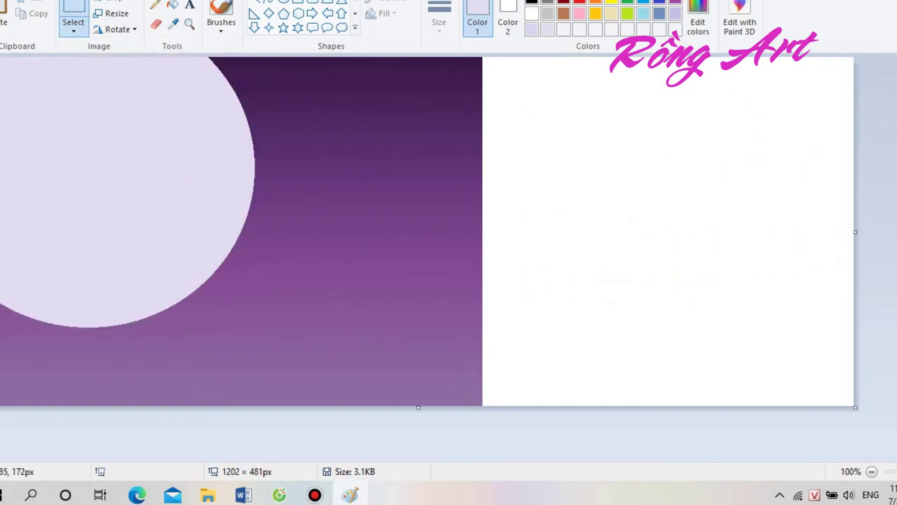
Outline a tree branch in thick black Pencil lines across the white area, with forked twigs at its tip and small leaves near its base.
{"action": "left_click", "coordinate": [155, 6]}
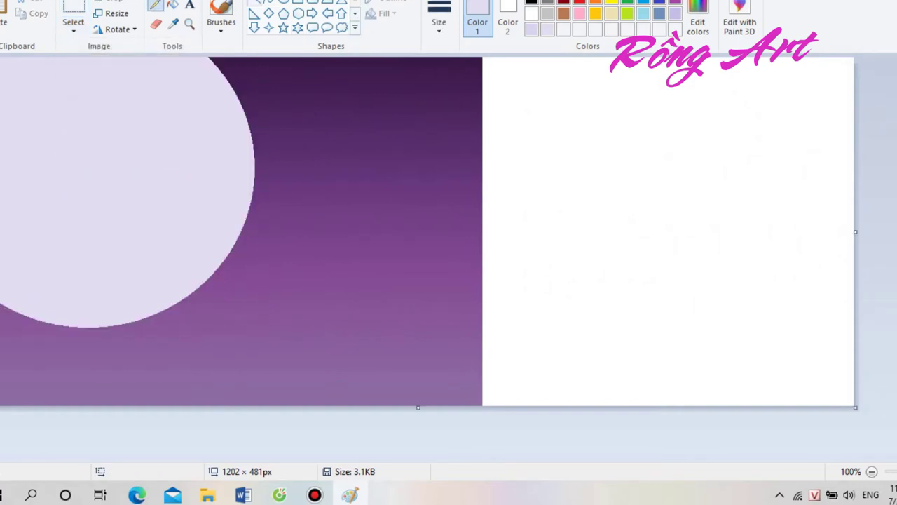
{"action": "left_click", "coordinate": [531, 2]}
{"action": "left_click", "coordinate": [439, 21]}
{"action": "left_click", "coordinate": [453, 140]}
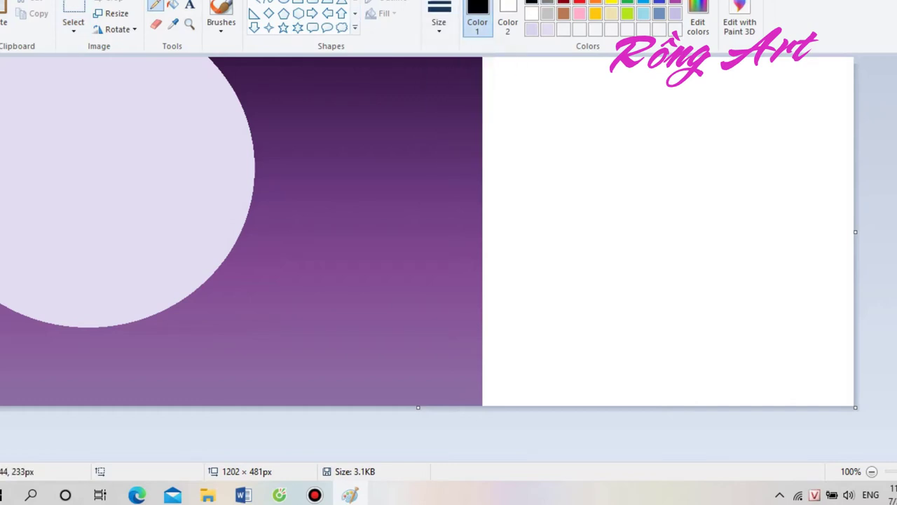
{"action": "mouse_move", "coordinate": [483, 279]}
{"action": "left_mouse_down"}
{"action": "mouse_move", "coordinate": [617, 238]}
{"action": "mouse_move", "coordinate": [696, 240]}
{"action": "mouse_move", "coordinate": [745, 201]}
{"action": "left_mouse_up"}
{"action": "mouse_move", "coordinate": [482, 348]}
{"action": "left_mouse_down"}
{"action": "mouse_move", "coordinate": [591, 283]}
{"action": "mouse_move", "coordinate": [691, 269]}
{"action": "mouse_move", "coordinate": [752, 217]}
{"action": "mouse_move", "coordinate": [794, 154]}
{"action": "mouse_move", "coordinate": [755, 202]}
{"action": "mouse_move", "coordinate": [787, 190]}
{"action": "mouse_move", "coordinate": [740, 214]}
{"action": "left_mouse_up"}
{"action": "mouse_move", "coordinate": [704, 263]}
{"action": "left_mouse_down"}
{"action": "mouse_move", "coordinate": [789, 246]}
{"action": "mouse_move", "coordinate": [691, 270]}
{"action": "mouse_move", "coordinate": [739, 295]}
{"action": "mouse_move", "coordinate": [741, 281]}
{"action": "mouse_move", "coordinate": [760, 277]}
{"action": "left_mouse_up"}
{"action": "mouse_move", "coordinate": [746, 232]}
{"action": "left_mouse_down"}
{"action": "mouse_move", "coordinate": [799, 216]}
{"action": "mouse_move", "coordinate": [737, 243]}
{"action": "left_mouse_up"}
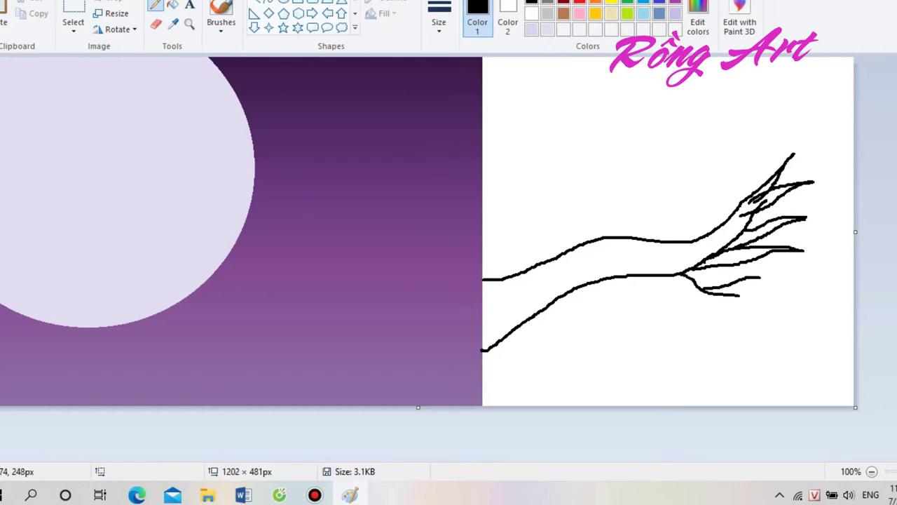
{"action": "mouse_move", "coordinate": [536, 264]}
{"action": "left_mouse_down"}
{"action": "mouse_move", "coordinate": [560, 195]}
{"action": "mouse_move", "coordinate": [539, 239]}
{"action": "left_mouse_up"}
{"action": "mouse_move", "coordinate": [569, 201]}
{"action": "left_mouse_down"}
{"action": "mouse_move", "coordinate": [537, 260]}
{"action": "mouse_move", "coordinate": [521, 260]}
{"action": "mouse_move", "coordinate": [523, 270]}
{"action": "left_mouse_up"}
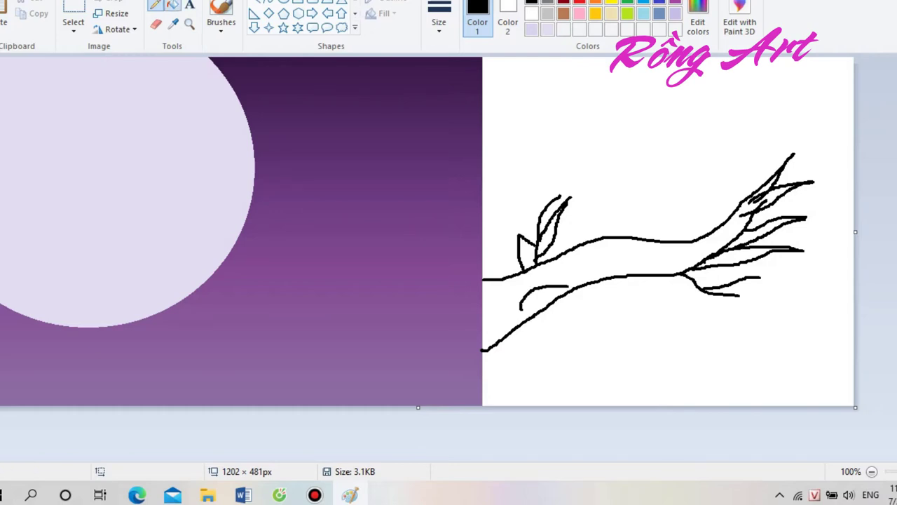
Fill the branch, its twigs and leaves with black, and trim the small leaves near the base with the Eraser.
{"action": "left_click", "coordinate": [173, 5]}
{"action": "left_click", "coordinate": [647, 261]}
{"action": "left_click", "coordinate": [770, 193]}
{"action": "left_click", "coordinate": [554, 235]}
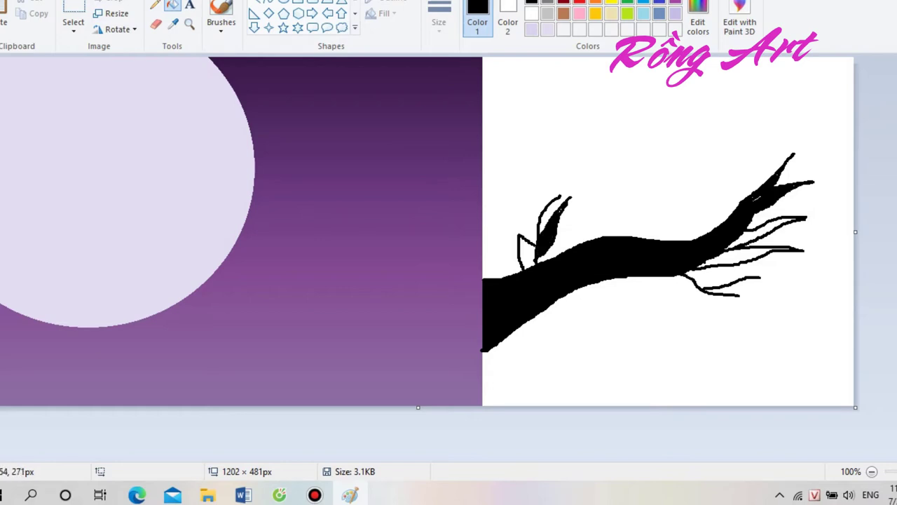
{"action": "left_click", "coordinate": [527, 254]}
{"action": "left_click", "coordinate": [768, 228]}
{"action": "left_click", "coordinate": [743, 257]}
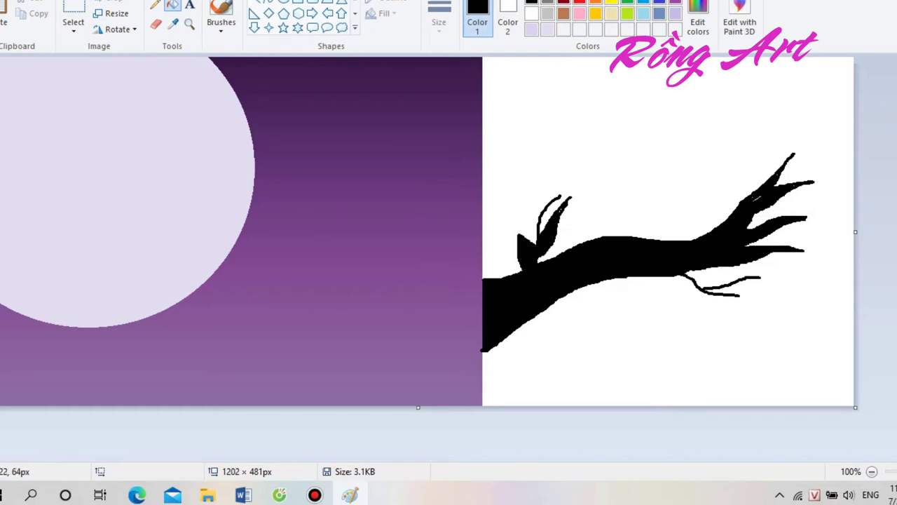
{"action": "left_click", "coordinate": [155, 24]}
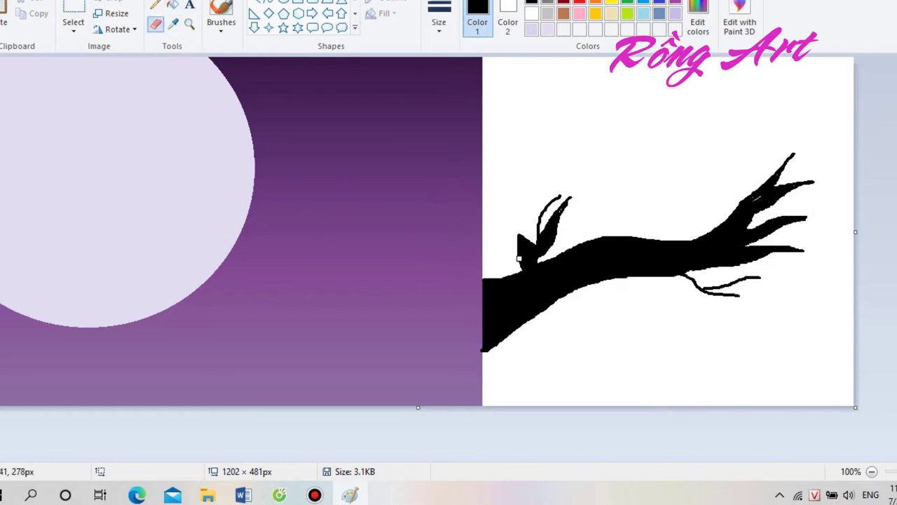
{"action": "mouse_move", "coordinate": [522, 265]}
{"action": "left_mouse_down"}
{"action": "mouse_move", "coordinate": [517, 239]}
{"action": "mouse_move", "coordinate": [543, 197]}
{"action": "mouse_move", "coordinate": [560, 203]}
{"action": "mouse_move", "coordinate": [538, 227]}
{"action": "mouse_move", "coordinate": [557, 197]}
{"action": "mouse_move", "coordinate": [567, 212]}
{"action": "mouse_move", "coordinate": [544, 255]}
{"action": "left_mouse_up"}
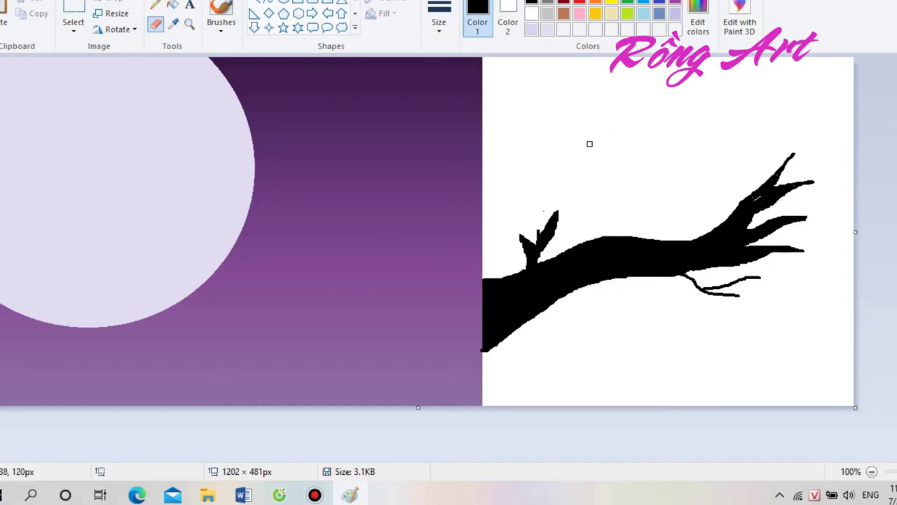
Enlarge the branch area to 200%, switch to a thin Pencil line and undo the thick trial arc above the branch.
{"action": "left_click", "coordinate": [269, 2]}
{"action": "left_click", "coordinate": [438, 22]}
{"action": "left_click", "coordinate": [449, 55]}
{"action": "left_click", "coordinate": [190, 24]}
{"action": "left_click", "coordinate": [604, 193]}
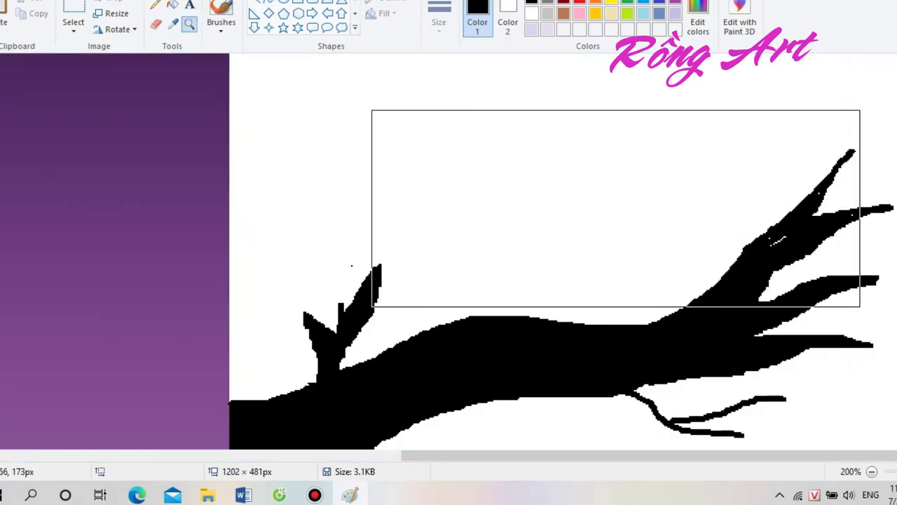
{"action": "left_click", "coordinate": [269, 3]}
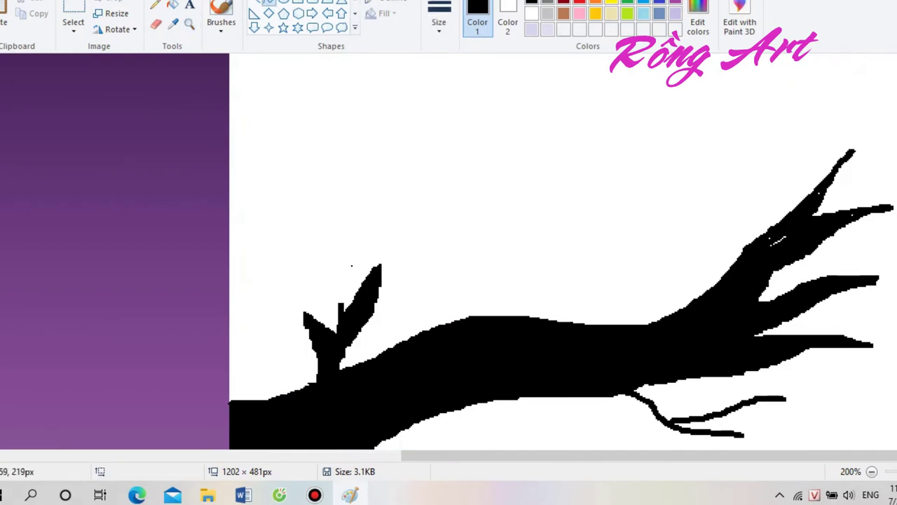
{"action": "left_click", "coordinate": [155, 5]}
{"action": "mouse_move", "coordinate": [615, 238]}
{"action": "left_mouse_down"}
{"action": "mouse_move", "coordinate": [618, 226]}
{"action": "mouse_move", "coordinate": [650, 220]}
{"action": "mouse_move", "coordinate": [658, 240]}
{"action": "left_mouse_up"}
{"action": "left_click", "coordinate": [438, 24]}
{"action": "key", "text": "Escape"}
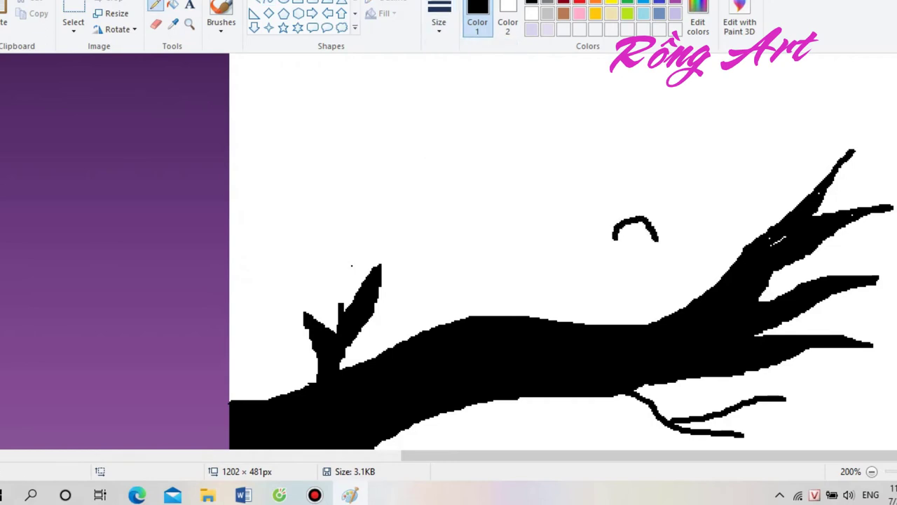
{"action": "key", "text": "ctrl+z"}
Sketch a sitting cat on the branch in thin black Pencil lines, with body, head, pointed ears and an upturned tail.
{"action": "mouse_move", "coordinate": [611, 256]}
{"action": "left_mouse_down"}
{"action": "mouse_move", "coordinate": [590, 292]}
{"action": "mouse_move", "coordinate": [583, 320]}
{"action": "left_mouse_up"}
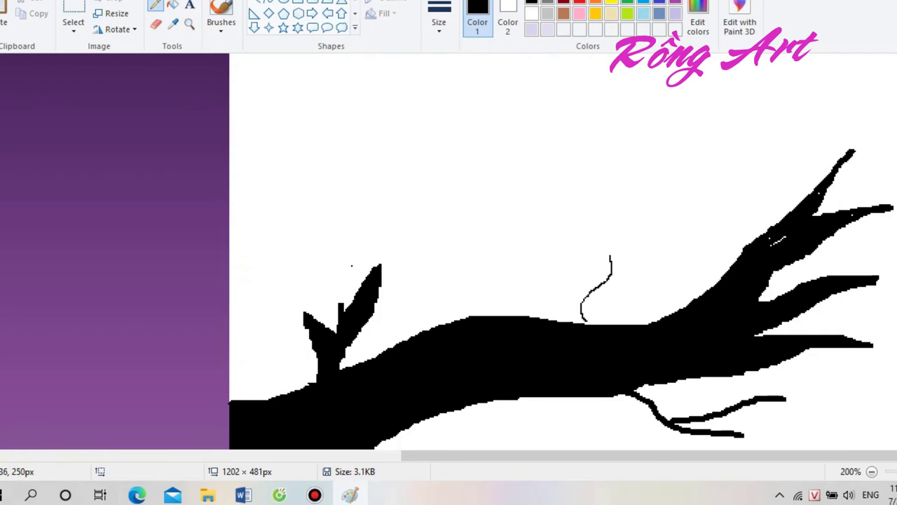
{"action": "left_click_drag", "start_coordinate": [638, 253], "coordinate": [653, 322]}
{"action": "mouse_move", "coordinate": [605, 223]}
{"action": "left_mouse_down"}
{"action": "mouse_move", "coordinate": [595, 242]}
{"action": "mouse_move", "coordinate": [617, 260]}
{"action": "left_mouse_up"}
{"action": "left_click_drag", "start_coordinate": [641, 223], "coordinate": [640, 260]}
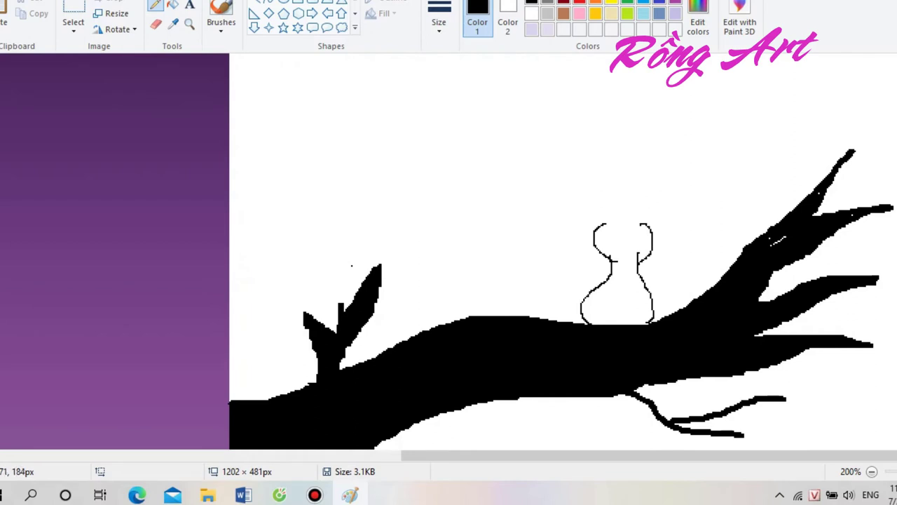
{"action": "mouse_move", "coordinate": [649, 226]}
{"action": "left_mouse_down"}
{"action": "mouse_move", "coordinate": [644, 198]}
{"action": "mouse_move", "coordinate": [633, 217]}
{"action": "mouse_move", "coordinate": [596, 206]}
{"action": "mouse_move", "coordinate": [598, 224]}
{"action": "left_mouse_up"}
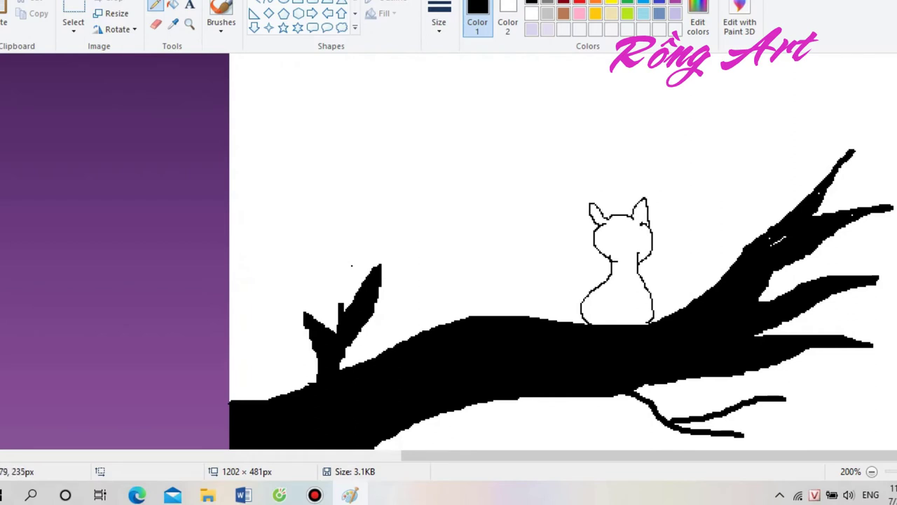
{"action": "mouse_move", "coordinate": [652, 303]}
{"action": "left_mouse_down"}
{"action": "mouse_move", "coordinate": [669, 295]}
{"action": "mouse_move", "coordinate": [682, 259]}
{"action": "mouse_move", "coordinate": [673, 312]}
{"action": "mouse_move", "coordinate": [654, 320]}
{"action": "left_mouse_up"}
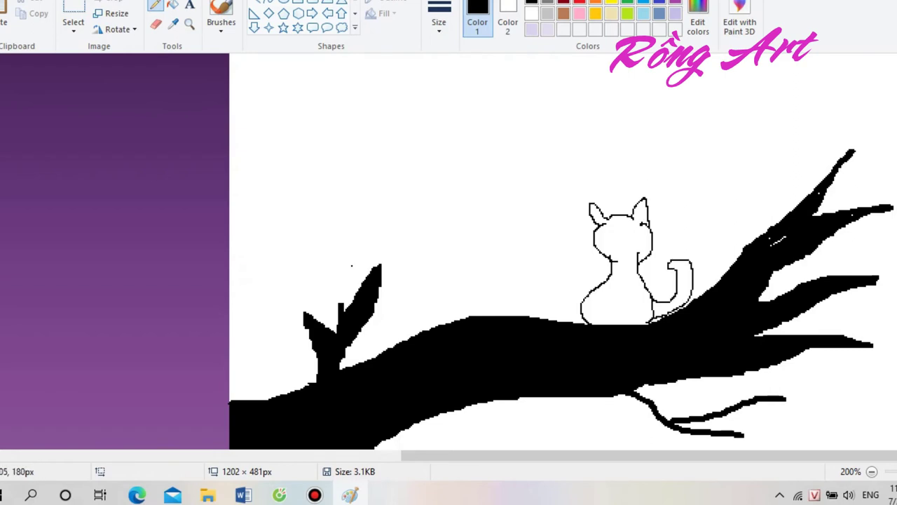
Sketch a second sitting animal beside the cat in thin black lines, with body, head, rounded ears and a curled tail.
{"action": "mouse_move", "coordinate": [563, 222]}
{"action": "left_mouse_down"}
{"action": "mouse_move", "coordinate": [577, 261]}
{"action": "mouse_move", "coordinate": [574, 312]}
{"action": "left_mouse_up"}
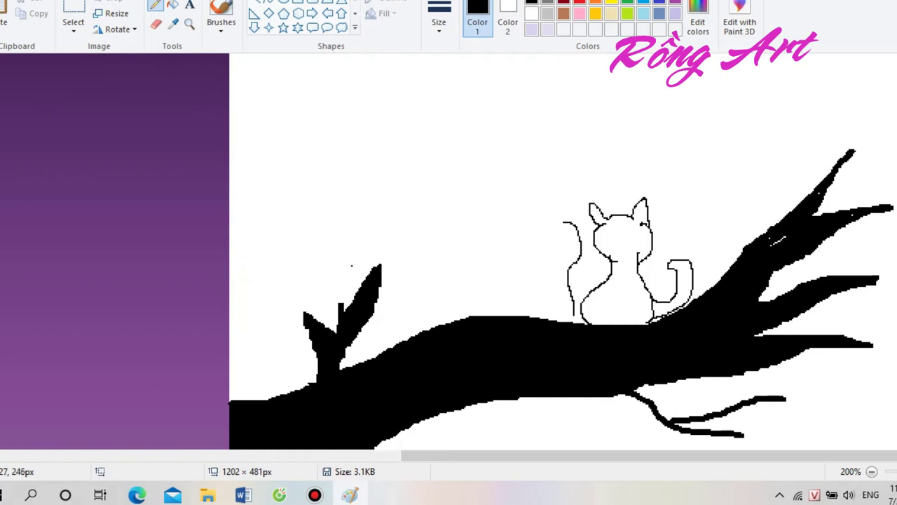
{"action": "mouse_move", "coordinate": [557, 223]}
{"action": "left_mouse_down"}
{"action": "mouse_move", "coordinate": [539, 277]}
{"action": "mouse_move", "coordinate": [521, 308]}
{"action": "left_mouse_up"}
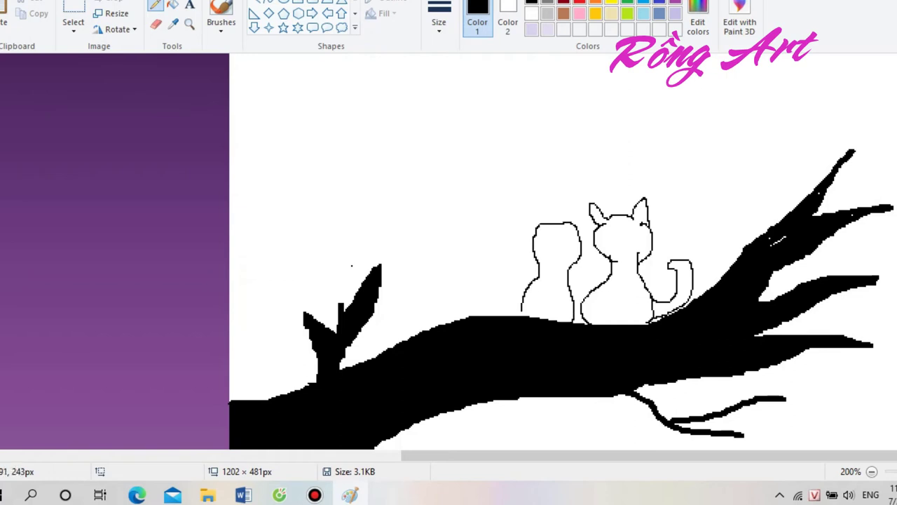
{"action": "mouse_move", "coordinate": [573, 225]}
{"action": "left_mouse_down"}
{"action": "mouse_move", "coordinate": [585, 206]}
{"action": "mouse_move", "coordinate": [588, 238]}
{"action": "left_mouse_up"}
{"action": "mouse_move", "coordinate": [541, 223]}
{"action": "left_mouse_down"}
{"action": "mouse_move", "coordinate": [528, 206]}
{"action": "mouse_move", "coordinate": [531, 237]}
{"action": "mouse_move", "coordinate": [579, 204]}
{"action": "mouse_move", "coordinate": [588, 234]}
{"action": "left_mouse_up"}
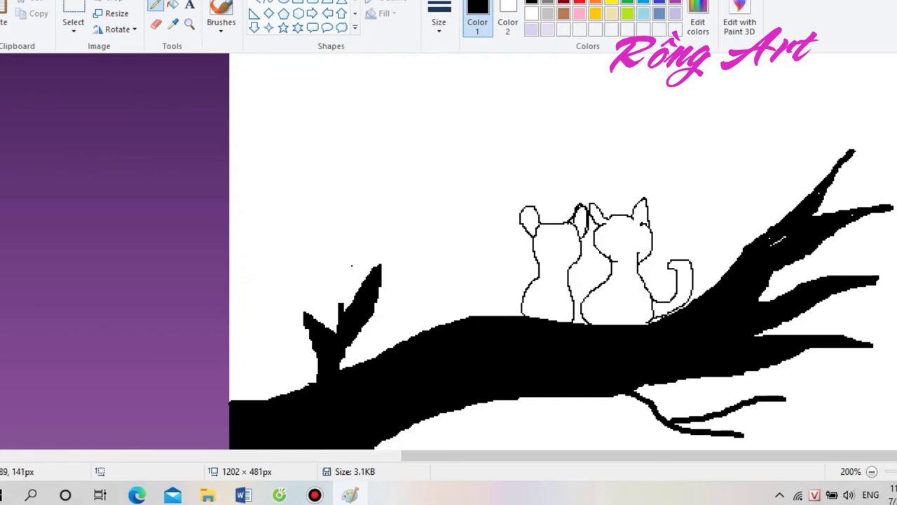
{"action": "mouse_move", "coordinate": [521, 308]}
{"action": "left_mouse_down"}
{"action": "mouse_move", "coordinate": [505, 270]}
{"action": "mouse_move", "coordinate": [487, 258]}
{"action": "mouse_move", "coordinate": [473, 291]}
{"action": "mouse_move", "coordinate": [509, 317]}
{"action": "left_mouse_up"}
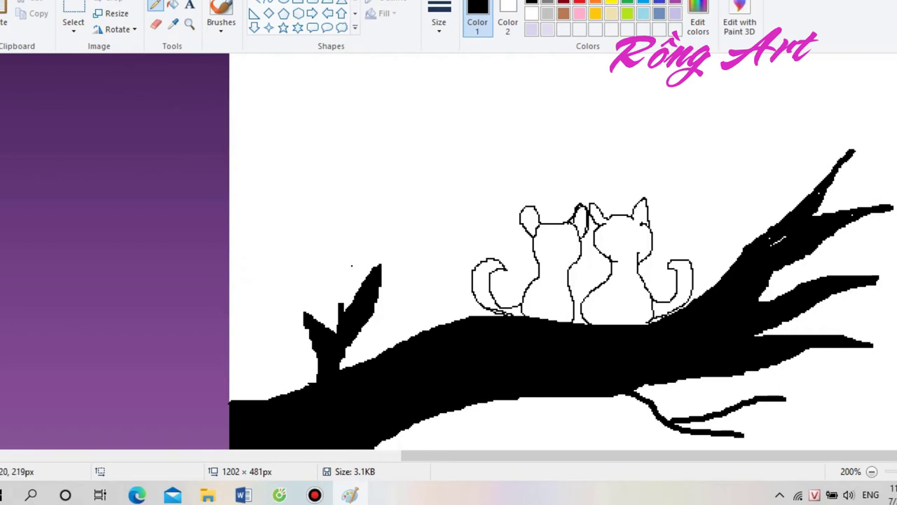
Smooth the top and sides of the second animal's head with thin black Curve lines.
{"action": "left_click", "coordinate": [269, 3]}
{"action": "mouse_move", "coordinate": [536, 232]}
{"action": "left_mouse_down"}
{"action": "mouse_move", "coordinate": [581, 232]}
{"action": "mouse_move", "coordinate": [540, 209]}
{"action": "mouse_move", "coordinate": [581, 218]}
{"action": "mouse_move", "coordinate": [544, 223]}
{"action": "mouse_move", "coordinate": [536, 267]}
{"action": "mouse_move", "coordinate": [527, 246]}
{"action": "left_mouse_up"}
{"action": "left_click", "coordinate": [561, 277]}
{"action": "left_click", "coordinate": [528, 244]}
{"action": "left_click", "coordinate": [571, 233]}
{"action": "mouse_move", "coordinate": [576, 230]}
{"action": "left_mouse_down"}
{"action": "mouse_move", "coordinate": [573, 268]}
{"action": "mouse_move", "coordinate": [583, 250]}
{"action": "left_mouse_up"}
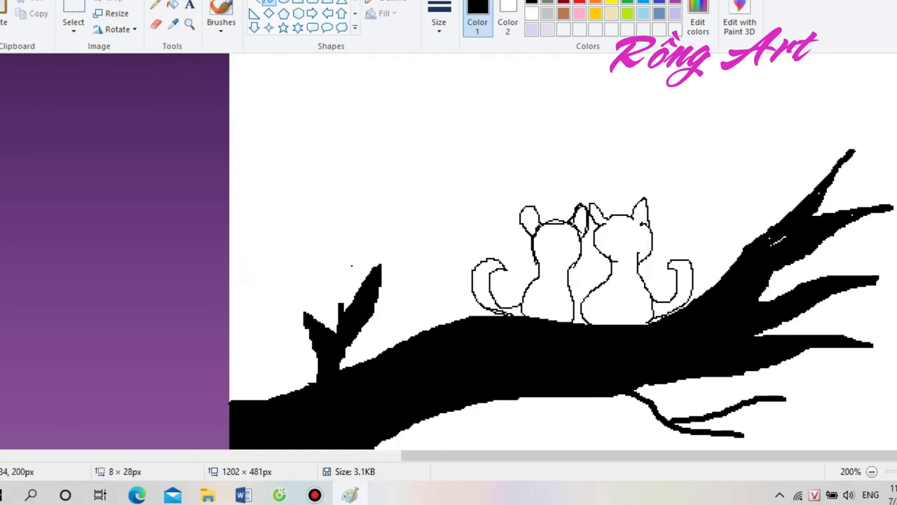
Round both sides of the second animal's neck with thin black Curve lines.
{"action": "left_click", "coordinate": [583, 251]}
{"action": "left_click", "coordinate": [538, 265]}
{"action": "mouse_move", "coordinate": [535, 260]}
{"action": "left_mouse_down"}
{"action": "mouse_move", "coordinate": [539, 275]}
{"action": "mouse_move", "coordinate": [549, 269]}
{"action": "left_mouse_up"}
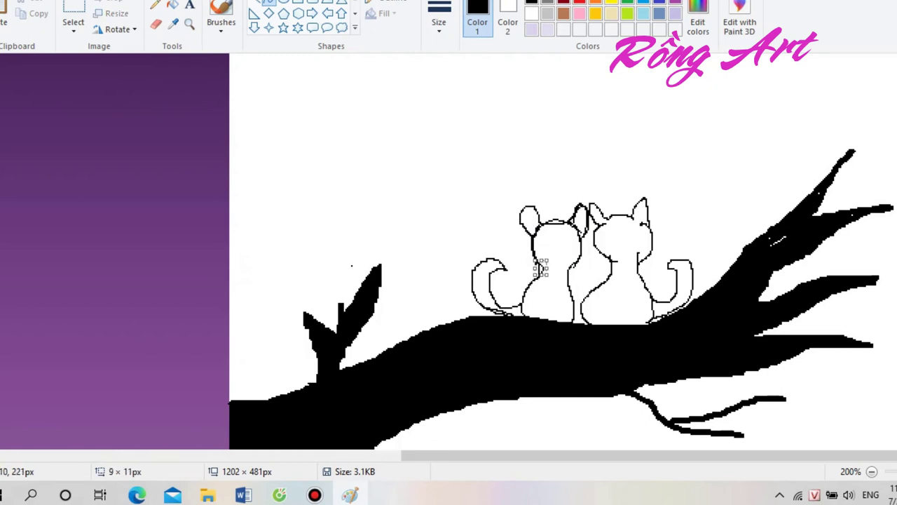
{"action": "left_click", "coordinate": [553, 256]}
{"action": "mouse_move", "coordinate": [541, 276]}
{"action": "left_mouse_down"}
{"action": "mouse_move", "coordinate": [524, 312]}
{"action": "mouse_move", "coordinate": [516, 290]}
{"action": "mouse_move", "coordinate": [521, 314]}
{"action": "left_mouse_up"}
{"action": "left_click", "coordinate": [567, 264]}
{"action": "left_click_drag", "start_coordinate": [577, 269], "coordinate": [563, 288]}
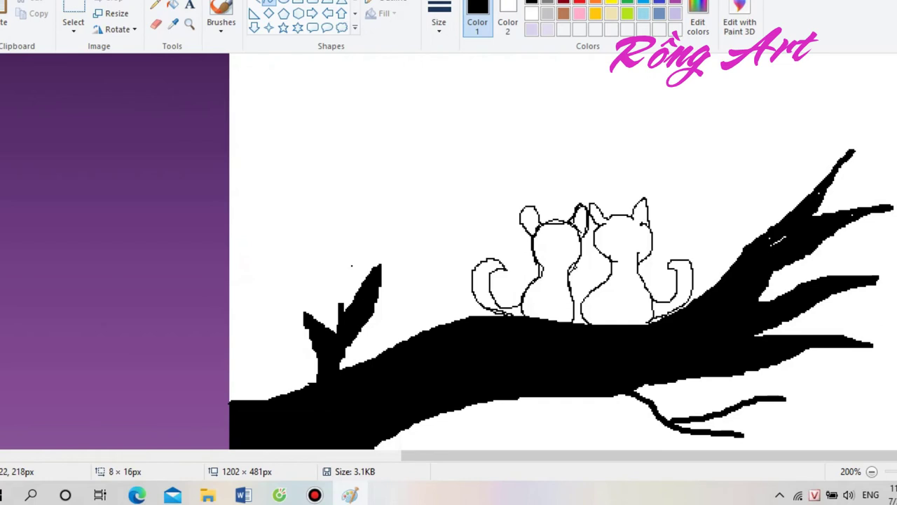
Bulge the side of the second animal's body facing the cat with thin black Curve lines down to the branch.
{"action": "left_click", "coordinate": [565, 284]}
{"action": "left_click", "coordinate": [567, 308]}
{"action": "left_click_drag", "start_coordinate": [571, 289], "coordinate": [572, 323]}
{"action": "left_click_drag", "start_coordinate": [572, 306], "coordinate": [580, 322]}
{"action": "left_click", "coordinate": [591, 323]}
Smooth the top of the cat's head, its cheeks and its neck with thin black Curve lines, and undo the last curve.
{"action": "left_click_drag", "start_coordinate": [609, 220], "coordinate": [638, 210]}
{"action": "left_click", "coordinate": [624, 210]}
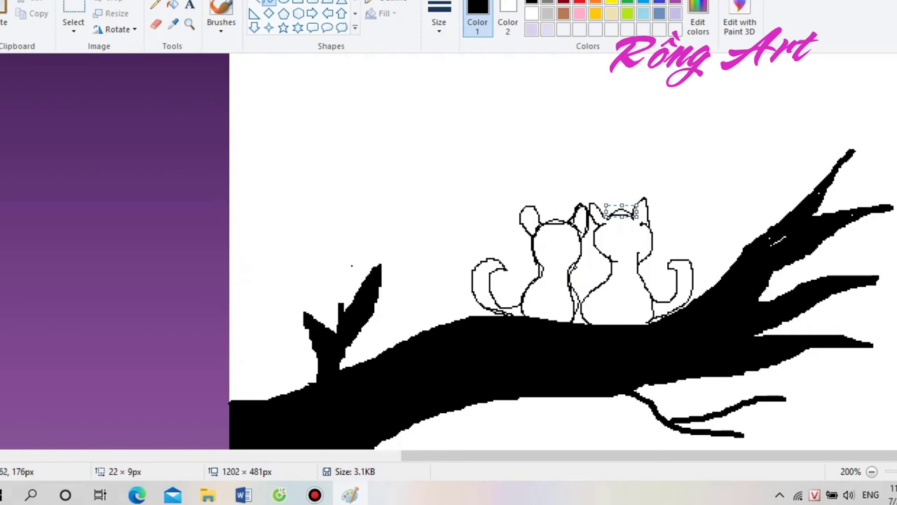
{"action": "left_click", "coordinate": [610, 229]}
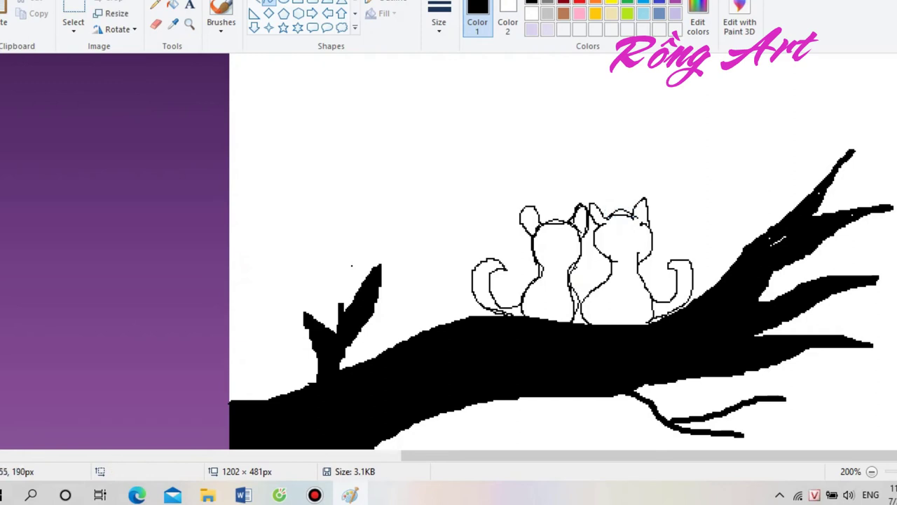
{"action": "left_click_drag", "start_coordinate": [639, 232], "coordinate": [647, 257]}
{"action": "left_click", "coordinate": [652, 251]}
{"action": "mouse_move", "coordinate": [603, 227]}
{"action": "left_mouse_down"}
{"action": "mouse_move", "coordinate": [612, 261]}
{"action": "mouse_move", "coordinate": [593, 245]}
{"action": "mouse_move", "coordinate": [593, 256]}
{"action": "mouse_move", "coordinate": [587, 232]}
{"action": "left_mouse_up"}
{"action": "left_click", "coordinate": [624, 242]}
{"action": "mouse_move", "coordinate": [612, 259]}
{"action": "left_mouse_down"}
{"action": "mouse_move", "coordinate": [591, 324]}
{"action": "mouse_move", "coordinate": [586, 295]}
{"action": "mouse_move", "coordinate": [575, 303]}
{"action": "mouse_move", "coordinate": [599, 297]}
{"action": "mouse_move", "coordinate": [562, 300]}
{"action": "mouse_move", "coordinate": [488, 245]}
{"action": "left_mouse_up"}
{"action": "left_click", "coordinate": [608, 272]}
{"action": "left_click", "coordinate": [610, 273]}
{"action": "left_click", "coordinate": [598, 290]}
{"action": "key", "text": "ctrl+z"}
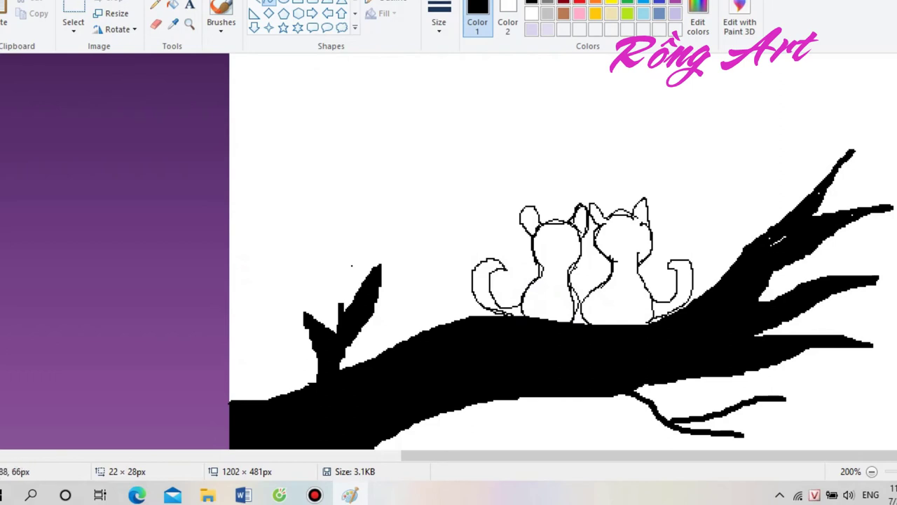
Fill the bodies, heads, ears and tails of both sitting animals with black.
{"action": "left_click", "coordinate": [173, 5]}
{"action": "left_click", "coordinate": [529, 219]}
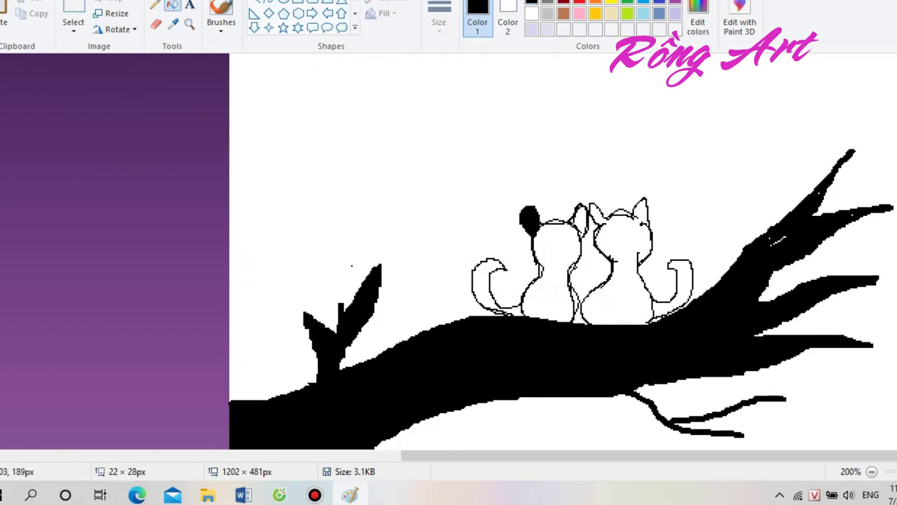
{"action": "left_click", "coordinate": [552, 281]}
{"action": "left_click", "coordinate": [579, 221]}
{"action": "left_click", "coordinate": [576, 300]}
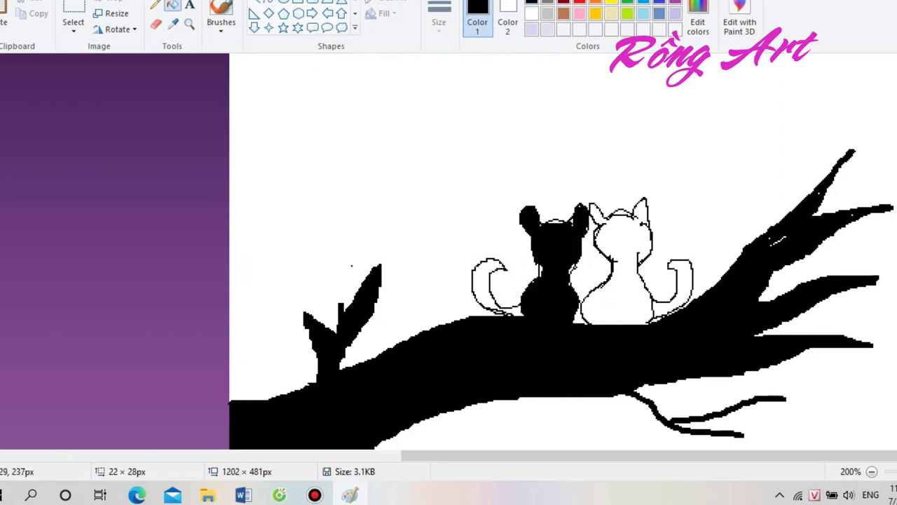
{"action": "left_click", "coordinate": [484, 287]}
{"action": "left_click", "coordinate": [617, 280]}
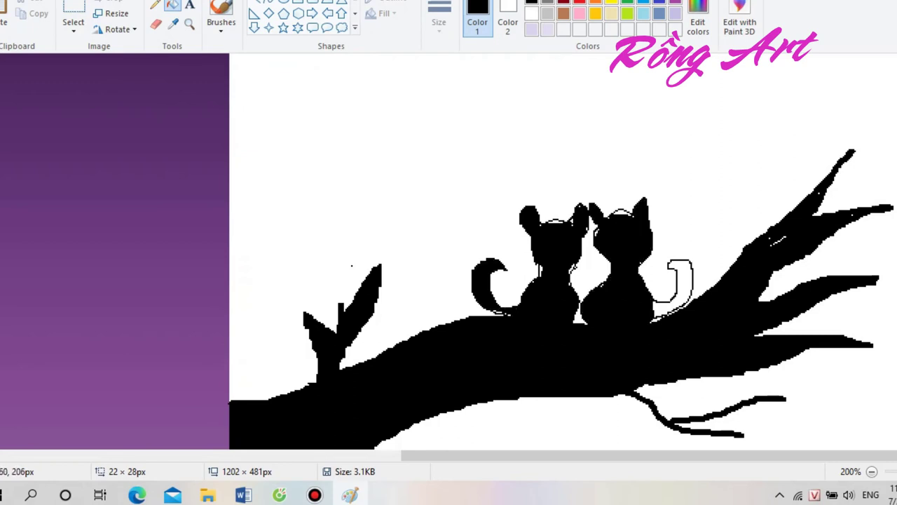
{"action": "left_click", "coordinate": [685, 271]}
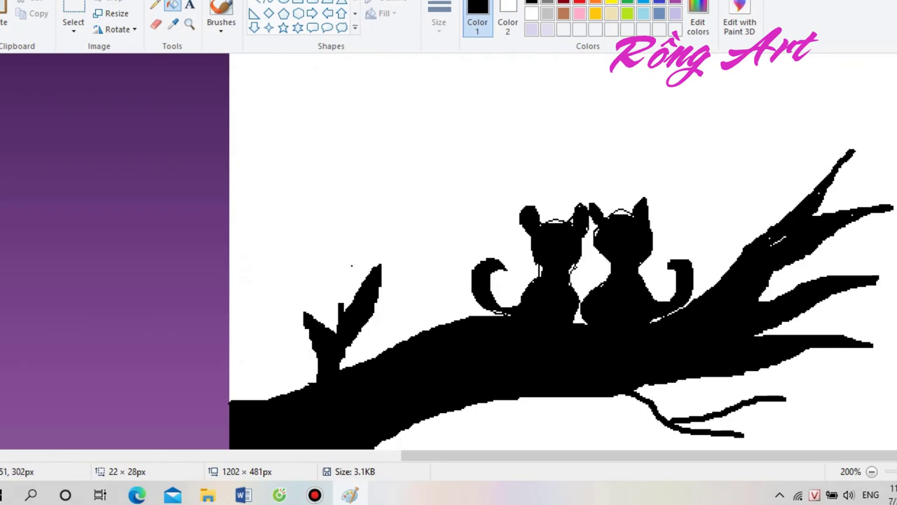
Select the branch with the two animals, about 476 × 373 px, and move it from the white area onto the moon.
{"action": "scroll", "coordinate": [753, 394], "scroll_direction": "down", "scroll_amount": 1}
{"action": "left_click", "coordinate": [872, 472]}
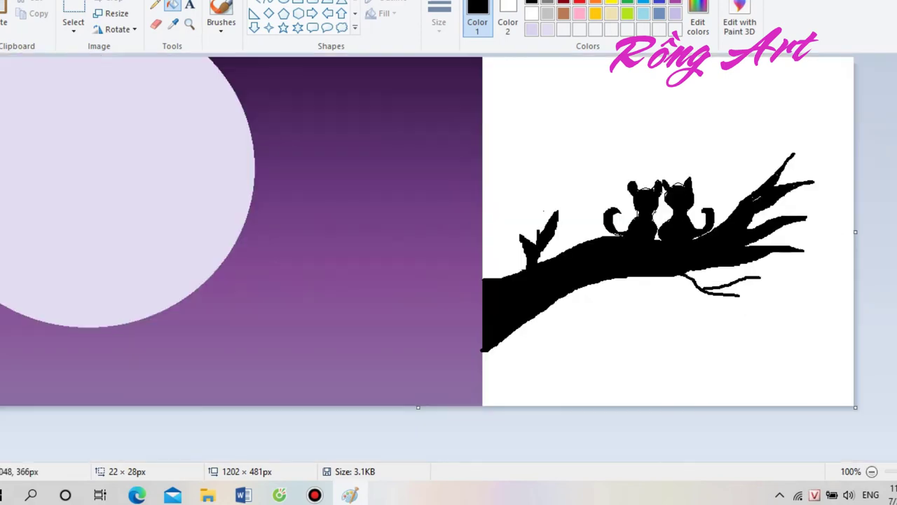
{"action": "left_click", "coordinate": [74, 10]}
{"action": "left_click", "coordinate": [315, 495]}
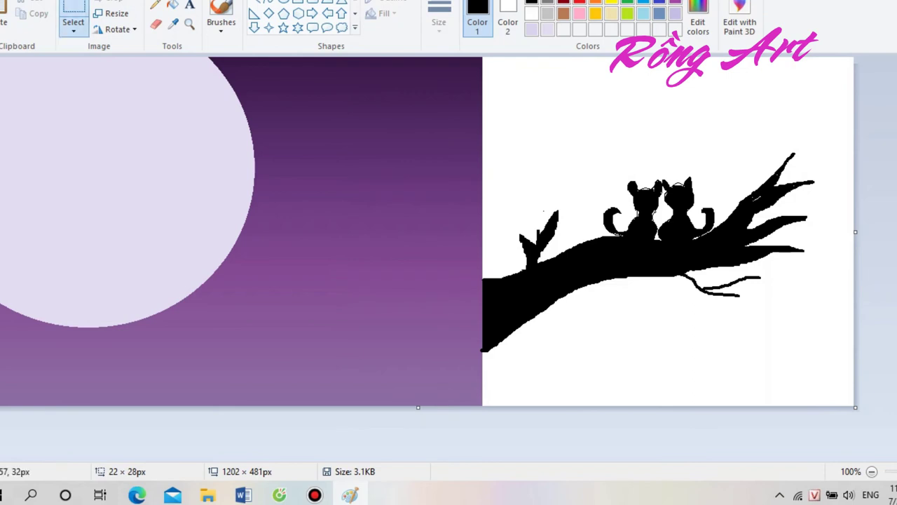
{"action": "left_click_drag", "start_coordinate": [485, 111], "coordinate": [831, 382]}
{"action": "right_click", "coordinate": [692, 254]}
{"action": "left_click_drag", "start_coordinate": [691, 254], "coordinate": [160, 260]}
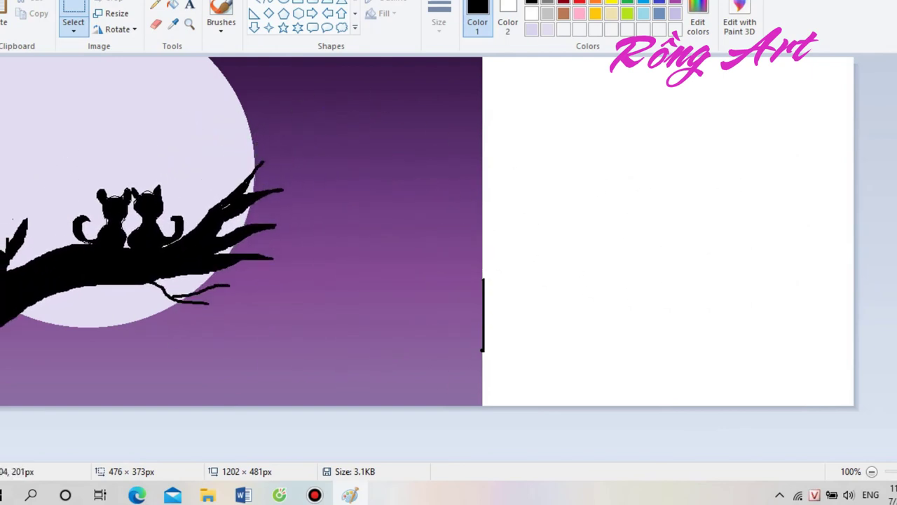
{"action": "left_click_drag", "start_coordinate": [131, 203], "coordinate": [131, 202]}
{"action": "left_click", "coordinate": [379, 188]}
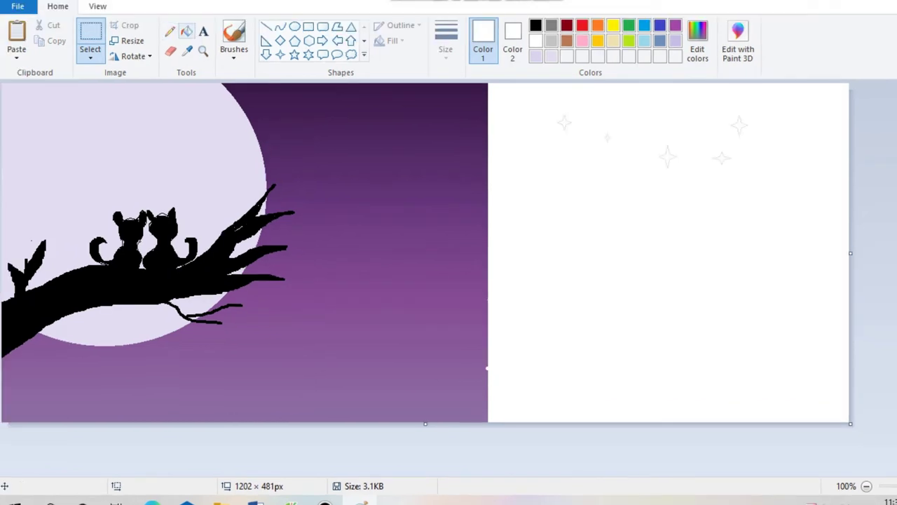
Scatter small white Pencil dots as stars over the purple sky and moon, with a short white dash in the lower sky.
{"action": "left_click", "coordinate": [170, 31]}
{"action": "left_click", "coordinate": [445, 38]}
{"action": "left_click", "coordinate": [334, 125]}
{"action": "left_click", "coordinate": [376, 127]}
{"action": "left_click", "coordinate": [434, 131]}
{"action": "left_click", "coordinate": [371, 191]}
{"action": "left_click", "coordinate": [316, 230]}
{"action": "left_click", "coordinate": [426, 237]}
{"action": "left_click", "coordinate": [220, 165]}
{"action": "left_click", "coordinate": [89, 167]}
{"action": "left_click", "coordinate": [144, 131]}
{"action": "left_click", "coordinate": [368, 236]}
{"action": "left_click", "coordinate": [306, 259]}
{"action": "left_click_drag", "start_coordinate": [334, 272], "coordinate": [347, 272]}
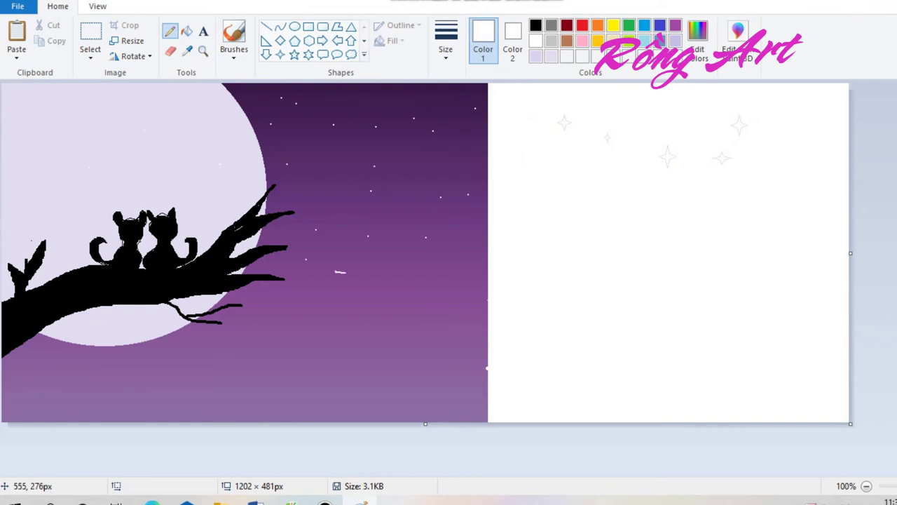
Draw a thin, slightly slanting white line of about 156 × 18 px across the upper sky as a shooting star.
{"action": "left_click", "coordinate": [266, 26]}
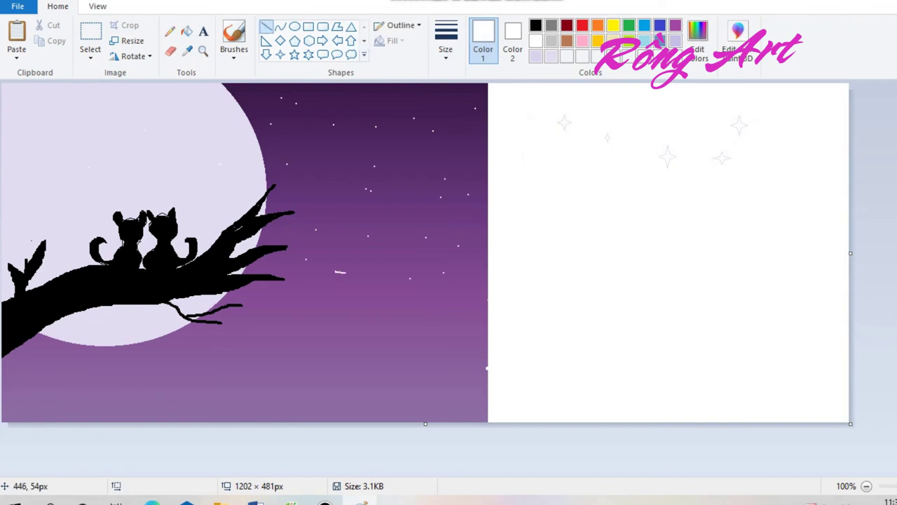
{"action": "left_click_drag", "start_coordinate": [315, 145], "coordinate": [424, 133]}
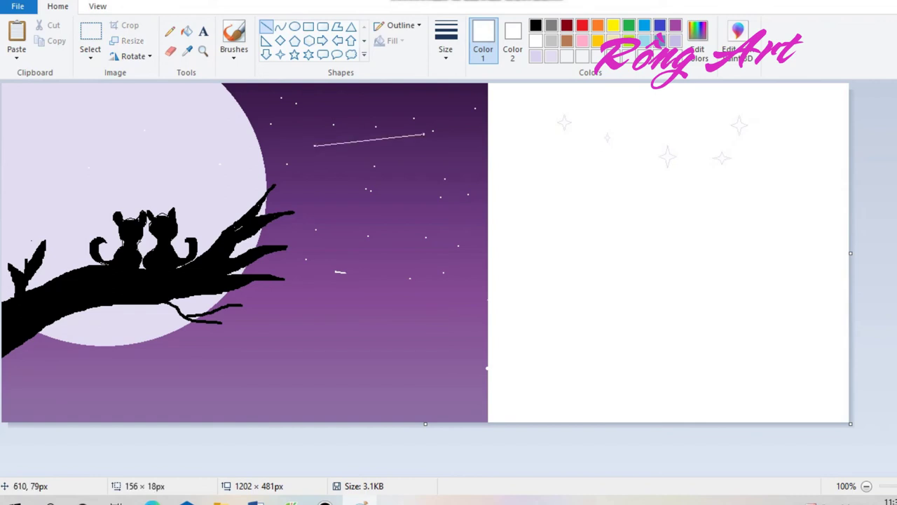
{"action": "left_click", "coordinate": [372, 180]}
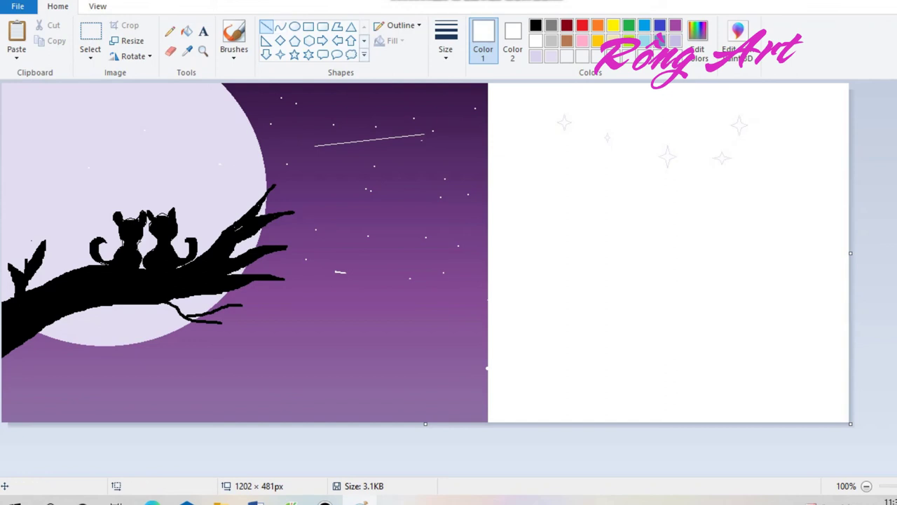
Add more white Pencil dots around the shooting star and a short dash near the sky's upper edge, undoing one slanting stroke.
{"action": "left_click", "coordinate": [169, 31]}
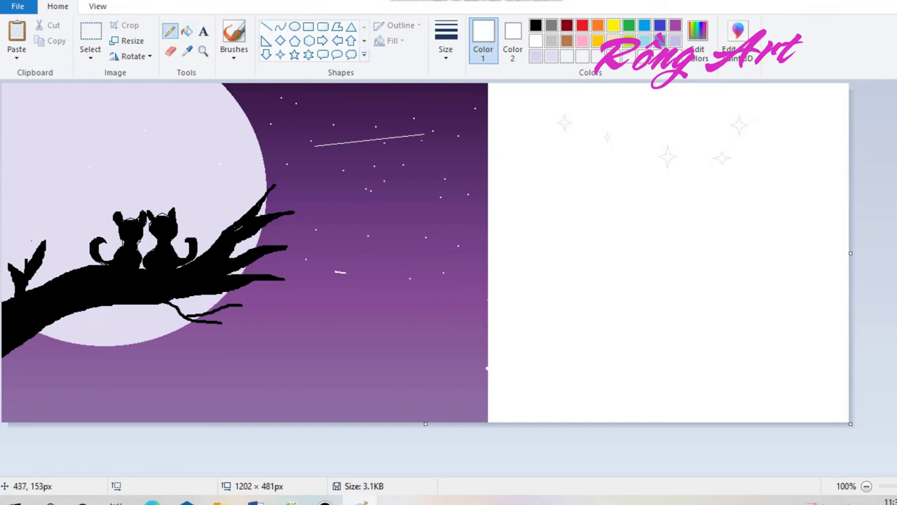
{"action": "left_click_drag", "start_coordinate": [359, 262], "coordinate": [396, 243]}
{"action": "key", "text": "ctrl+z"}
{"action": "left_click_drag", "start_coordinate": [451, 100], "coordinate": [460, 96]}
Choose a line thickness for the Line tool and draw a longer slanting white streak below the first shooting star.
{"action": "left_click", "coordinate": [267, 27]}
{"action": "left_click", "coordinate": [446, 42]}
{"action": "left_click", "coordinate": [478, 81]}
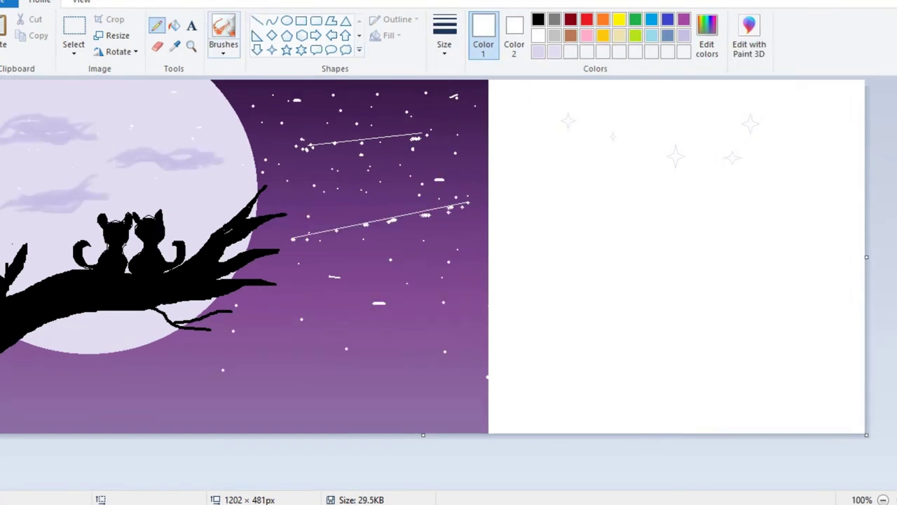
Paint over the three clouds on the moon with lavender brush strokes to give them a fuller, grainy texture.
{"action": "left_click", "coordinate": [223, 31]}
{"action": "left_click", "coordinate": [224, 75]}
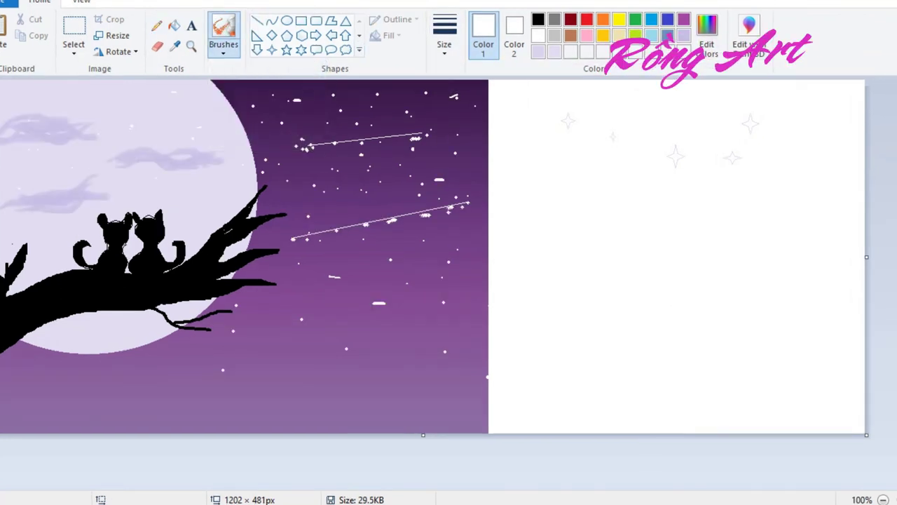
{"action": "left_click", "coordinate": [538, 52]}
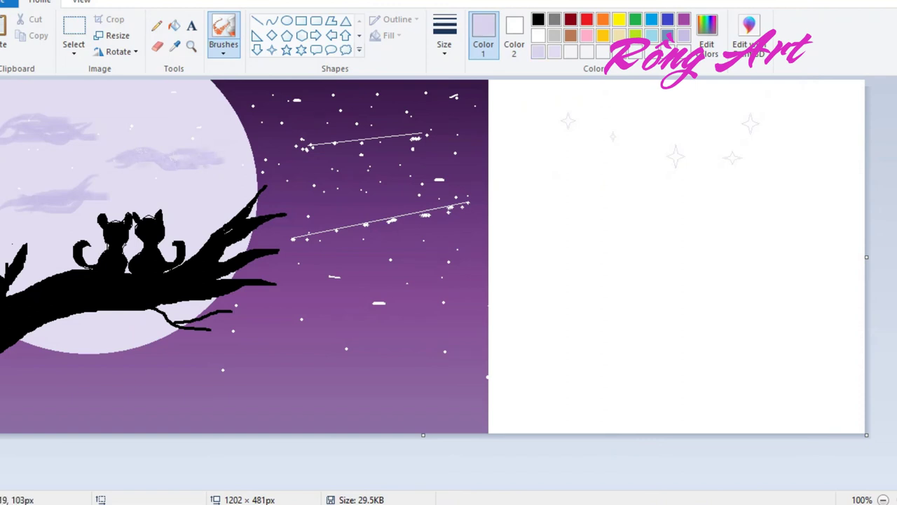
{"action": "left_click", "coordinate": [684, 36]}
{"action": "mouse_move", "coordinate": [116, 164]}
{"action": "left_mouse_down"}
{"action": "mouse_move", "coordinate": [133, 152]}
{"action": "mouse_move", "coordinate": [210, 155]}
{"action": "mouse_move", "coordinate": [182, 172]}
{"action": "mouse_move", "coordinate": [150, 162]}
{"action": "mouse_move", "coordinate": [93, 184]}
{"action": "left_mouse_up"}
{"action": "left_click_drag", "start_coordinate": [11, 214], "coordinate": [15, 205]}
{"action": "mouse_move", "coordinate": [96, 199]}
{"action": "left_mouse_down"}
{"action": "mouse_move", "coordinate": [7, 201]}
{"action": "mouse_move", "coordinate": [57, 197]}
{"action": "left_mouse_up"}
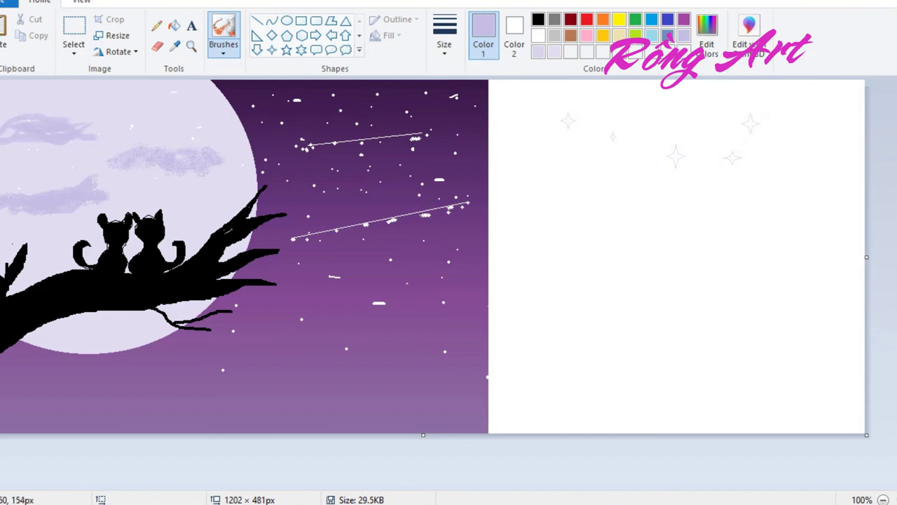
{"action": "mouse_move", "coordinate": [91, 132]}
{"action": "left_mouse_down"}
{"action": "mouse_move", "coordinate": [70, 130]}
{"action": "mouse_move", "coordinate": [99, 128]}
{"action": "left_mouse_up"}
{"action": "mouse_move", "coordinate": [46, 117]}
{"action": "left_mouse_down"}
{"action": "mouse_move", "coordinate": [72, 120]}
{"action": "mouse_move", "coordinate": [6, 123]}
{"action": "mouse_move", "coordinate": [78, 136]}
{"action": "mouse_move", "coordinate": [99, 126]}
{"action": "left_mouse_up"}
{"action": "left_click_drag", "start_coordinate": [33, 190], "coordinate": [100, 186]}
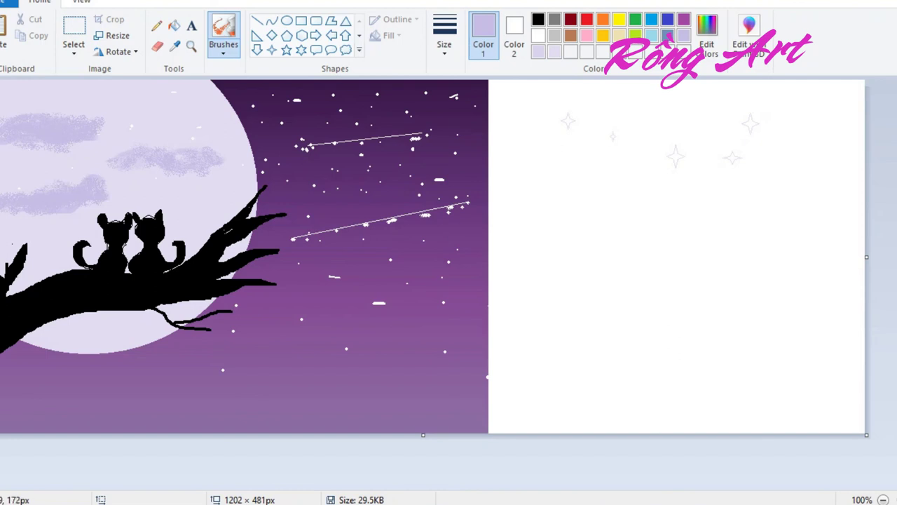
Narrow the canvas to 691 × 481 px to remove the blank white area, and add tiny white Pencil dots to the sky.
{"action": "left_click_drag", "start_coordinate": [866, 257], "coordinate": [491, 257]}
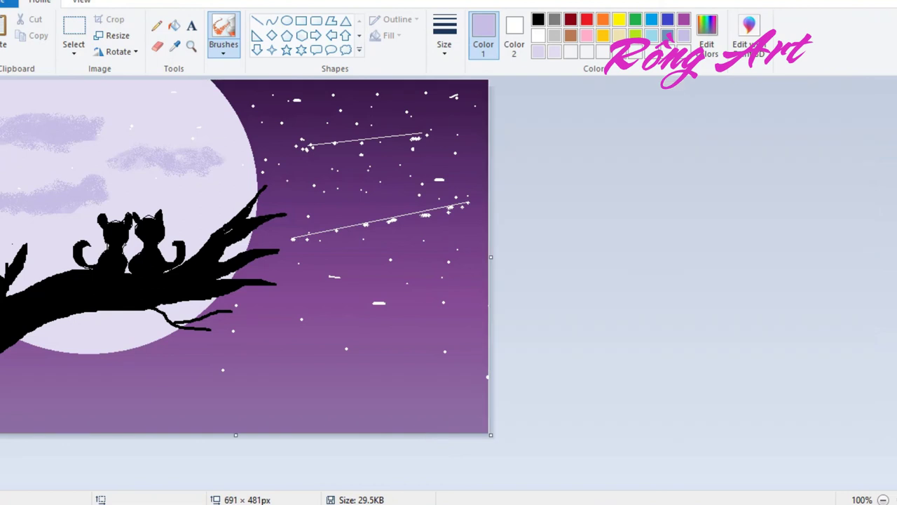
{"action": "left_click", "coordinate": [537, 36]}
{"action": "left_click", "coordinate": [156, 26]}
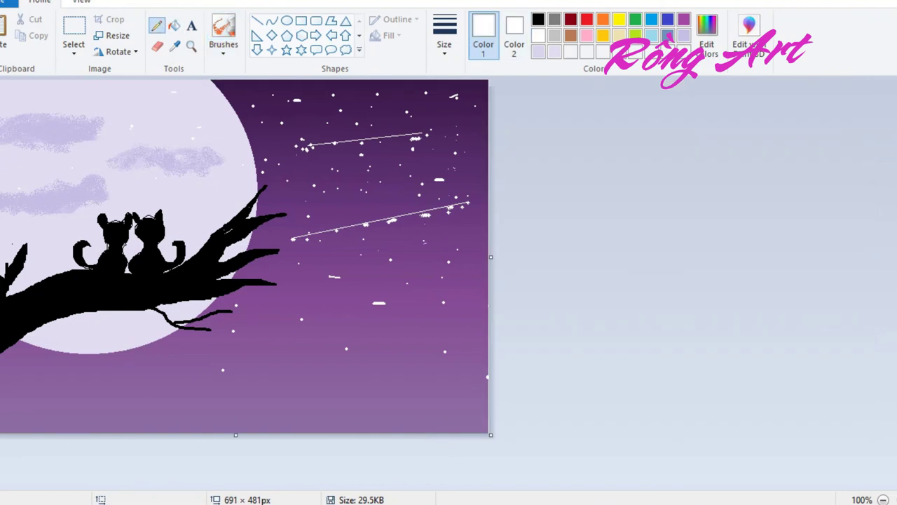
Scatter white four-point star outlines of different sizes across the sky, and undo the one drawn on the moon.
{"action": "left_click", "coordinate": [271, 50]}
{"action": "left_click_drag", "start_coordinate": [314, 91], "coordinate": [330, 131]}
{"action": "left_click", "coordinate": [326, 115]}
{"action": "left_click", "coordinate": [339, 143]}
{"action": "left_click_drag", "start_coordinate": [357, 164], "coordinate": [363, 167]}
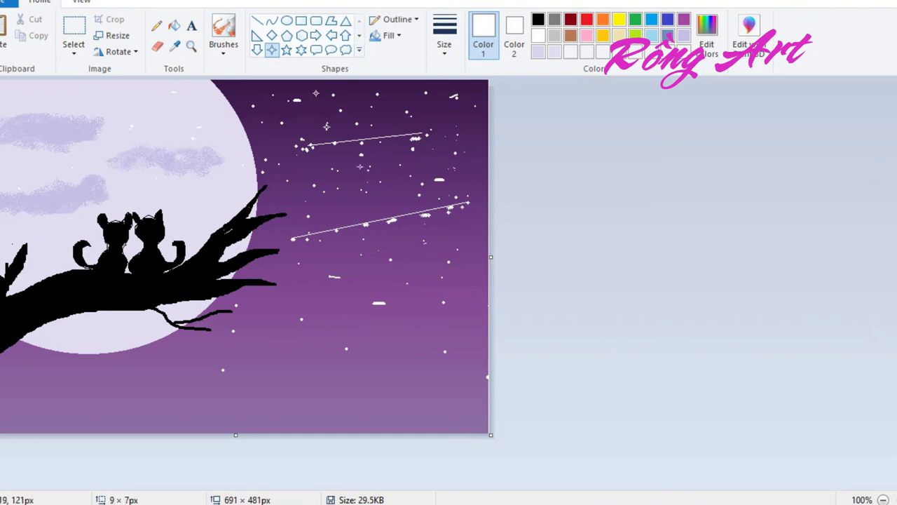
{"action": "left_click_drag", "start_coordinate": [464, 132], "coordinate": [470, 139]}
{"action": "left_click_drag", "start_coordinate": [422, 105], "coordinate": [442, 122]}
{"action": "mouse_move", "coordinate": [393, 247]}
{"action": "left_mouse_down"}
{"action": "mouse_move", "coordinate": [405, 239]}
{"action": "mouse_move", "coordinate": [398, 241]}
{"action": "left_mouse_up"}
{"action": "mouse_move", "coordinate": [272, 142]}
{"action": "left_mouse_down"}
{"action": "mouse_move", "coordinate": [282, 162]}
{"action": "mouse_move", "coordinate": [372, 194]}
{"action": "mouse_move", "coordinate": [379, 211]}
{"action": "left_mouse_up"}
{"action": "left_click", "coordinate": [371, 218]}
{"action": "left_click_drag", "start_coordinate": [151, 118], "coordinate": [174, 125]}
{"action": "key", "text": "ctrl+z"}
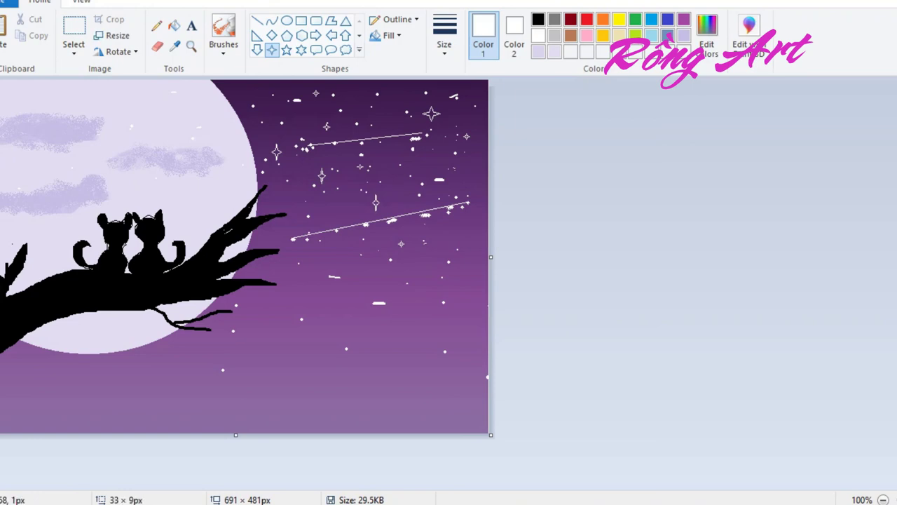